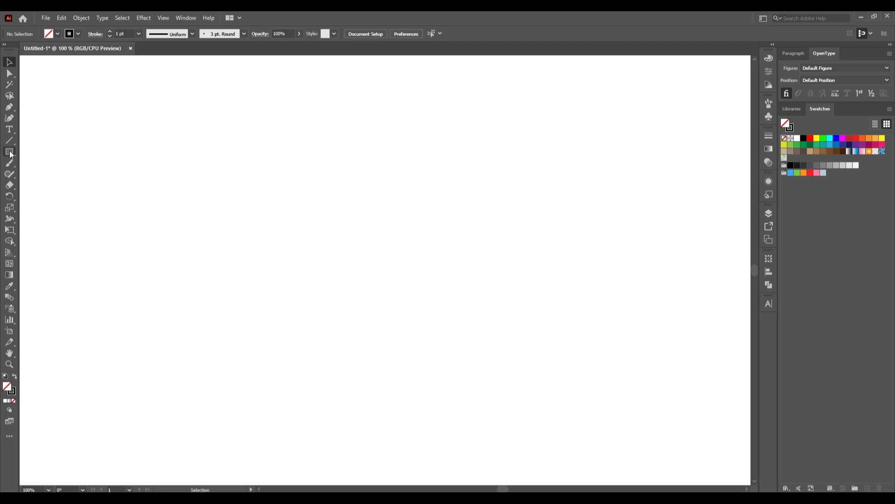
# Draw a tall, narrow unfilled rectangle about 33 px wide and 224 px high near the middle of the artboard.
pyautogui.click(10, 153)
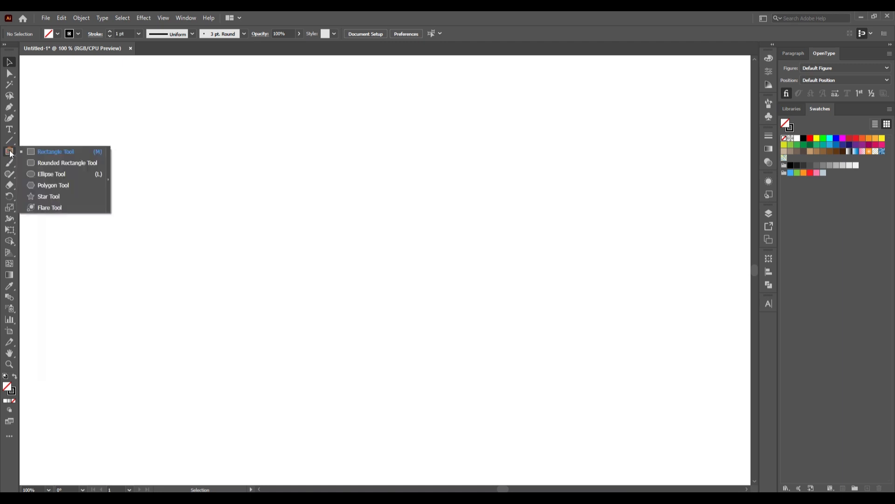
pyautogui.click(39, 152)
pyautogui.moveTo(276, 183); pyautogui.dragTo(297, 322)
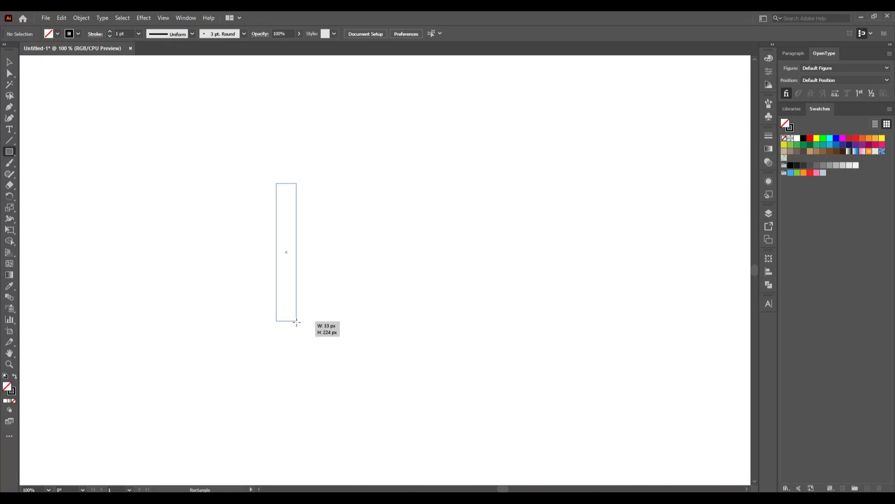
pyautogui.moveTo(296, 322); pyautogui.dragTo(297, 322)
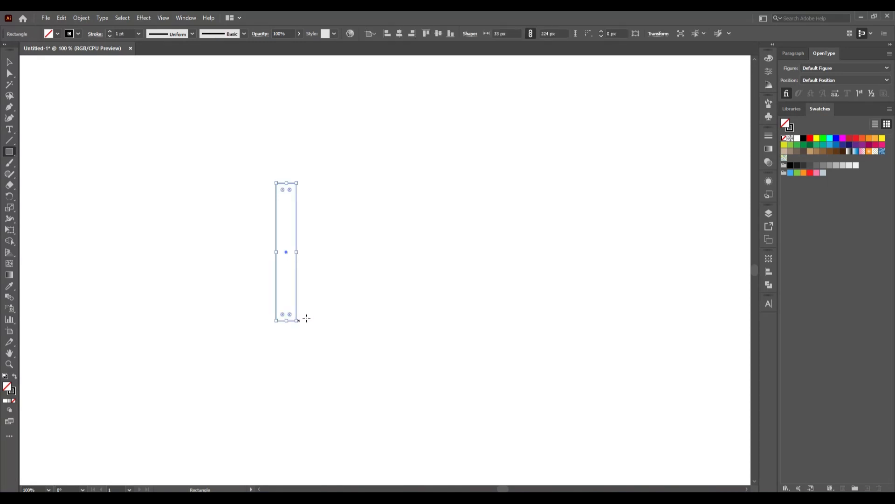
pyautogui.click(10, 62)
pyautogui.click(202, 291)
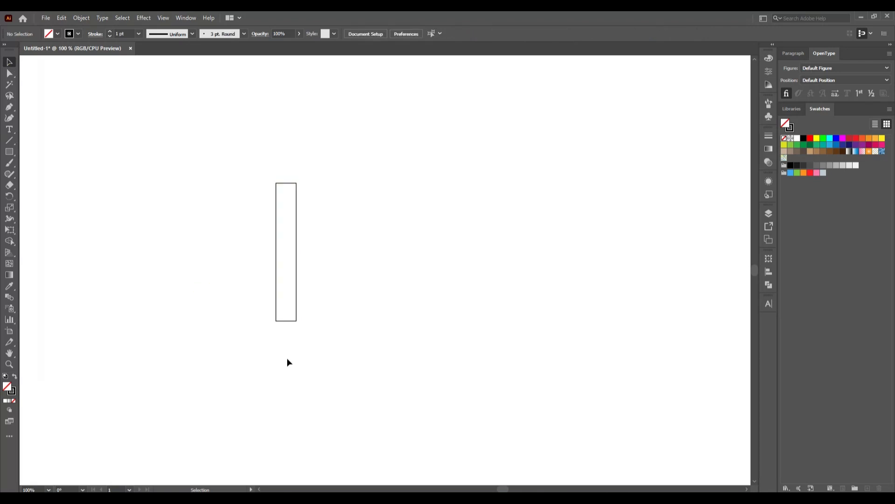
# Lengthen the rectangle slightly by extending its bottom edge downward, keeping the top edge and width.
pyautogui.click(296, 319)
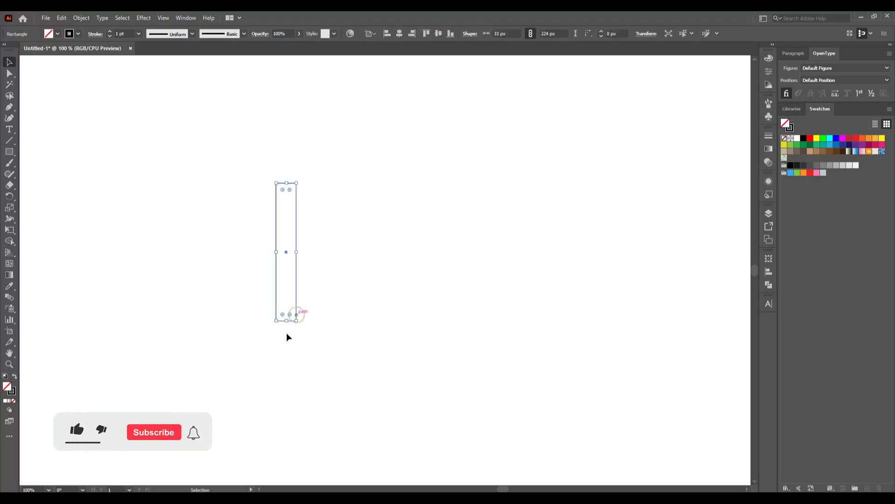
pyautogui.moveTo(287, 321); pyautogui.dragTo(288, 338)
pyautogui.click(342, 304)
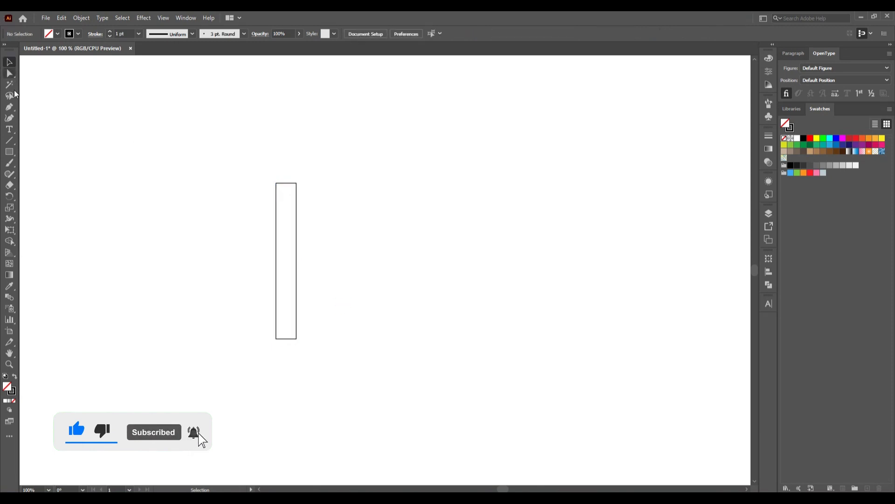
# Draw a circle about 135 px in diameter overlapping the rectangle's right edge.
pyautogui.click(12, 150)
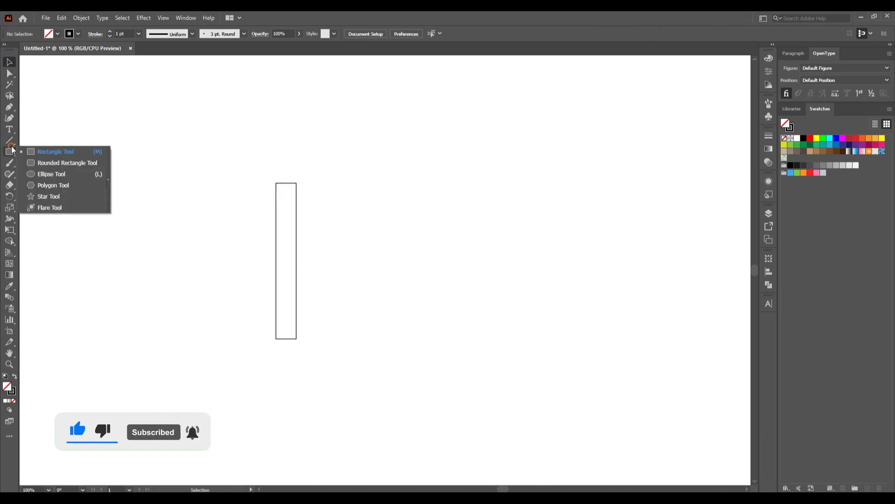
pyautogui.click(63, 173)
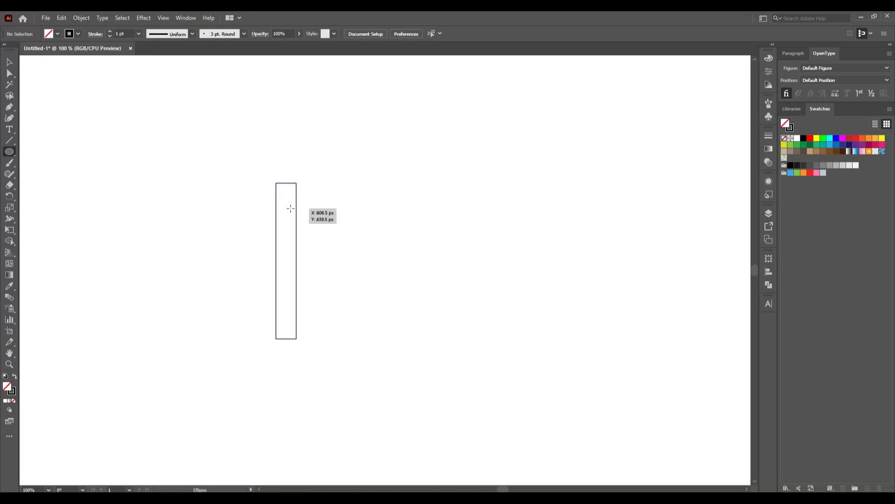
pyautogui.moveTo(291, 208); pyautogui.dragTo(375, 293)
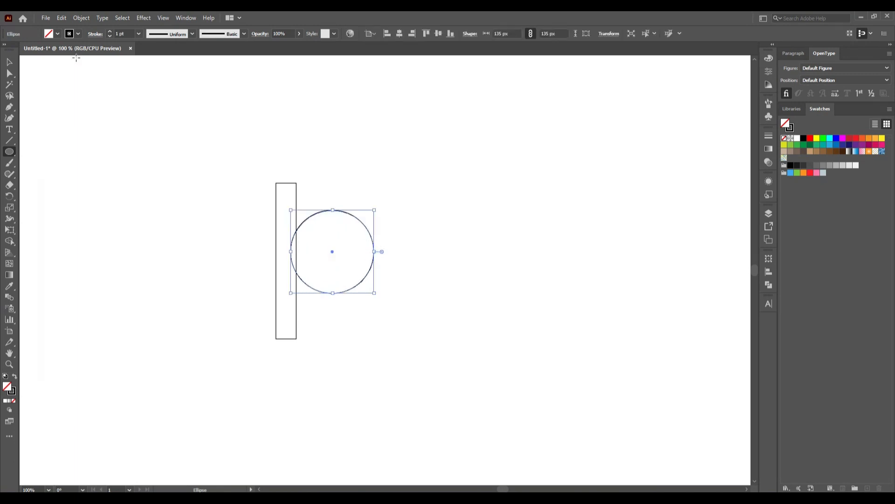
pyautogui.click(11, 63)
pyautogui.click(195, 231)
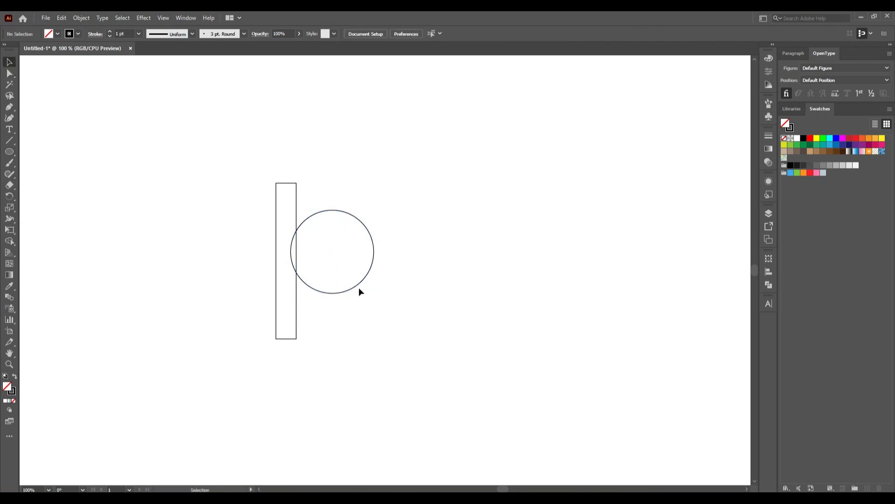
# Move the circle up and slightly left so its top aligns with the rectangle's top edge.
pyautogui.moveTo(357, 285); pyautogui.dragTo(350, 261)
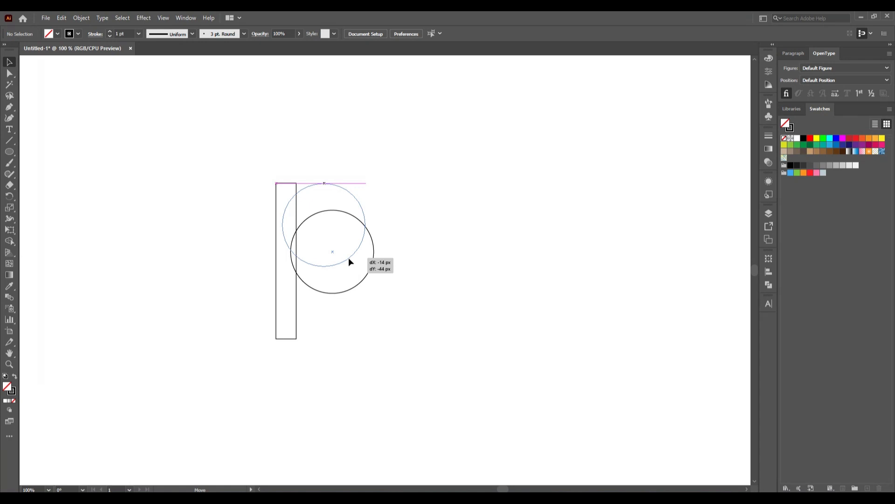
pyautogui.moveTo(349, 257); pyautogui.dragTo(349, 257)
pyautogui.click(397, 322)
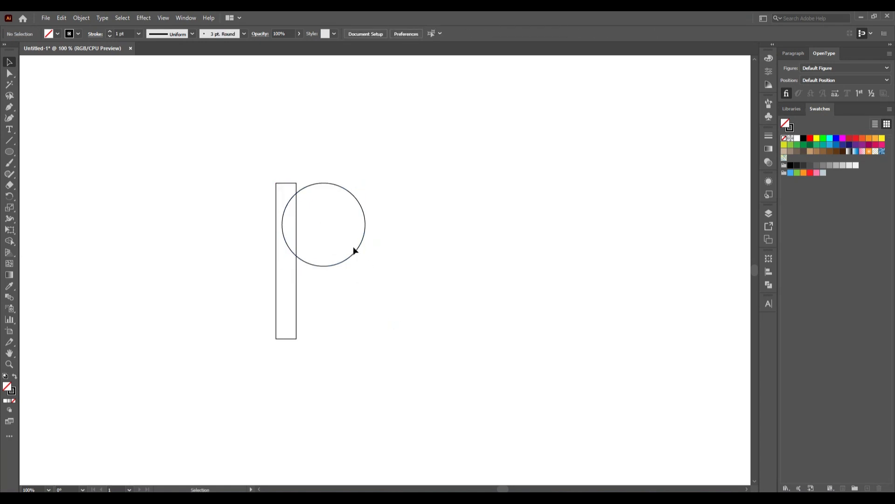
# Draw a horizontal line along the tops of the rectangle and circle, starting a little left of the rectangle.
pyautogui.click(9, 140)
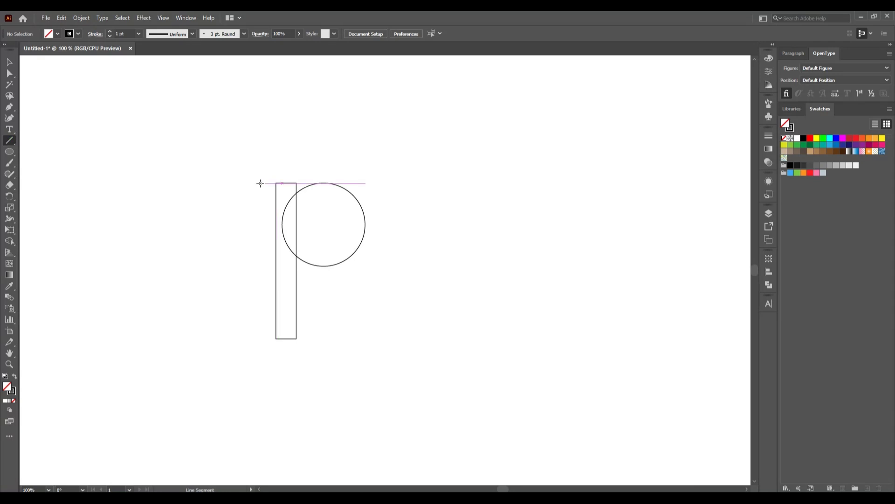
pyautogui.moveTo(260, 183); pyautogui.dragTo(366, 181)
pyautogui.press('v')
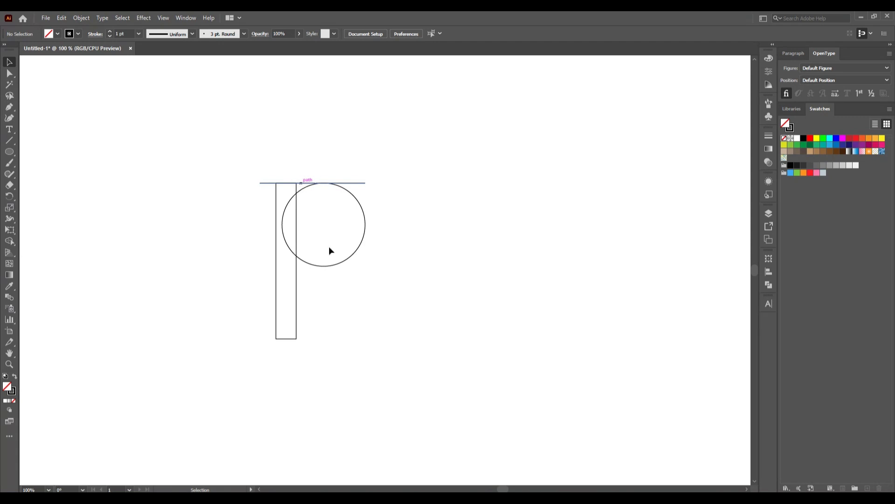
# Paste a copy of the circle in place and shrink it about its centre into a small concentric circle.
pyautogui.click(337, 265)
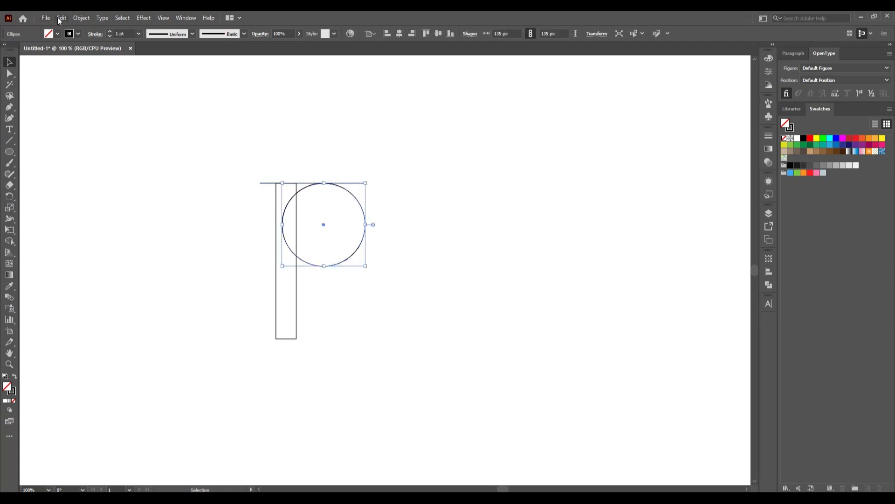
pyautogui.click(58, 18)
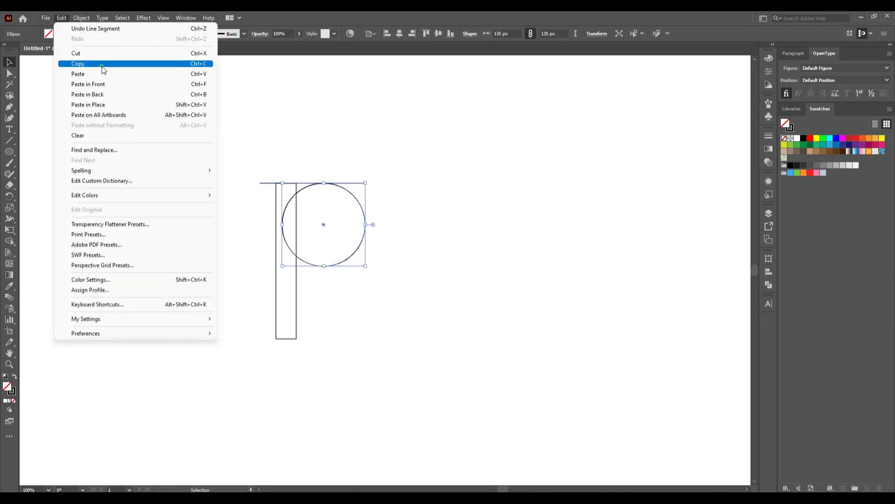
pyautogui.click(96, 64)
pyautogui.click(58, 18)
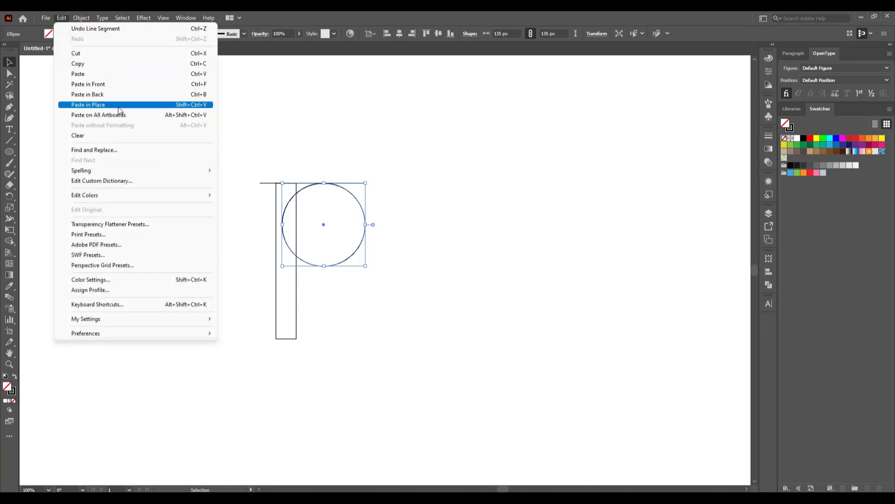
pyautogui.click(93, 105)
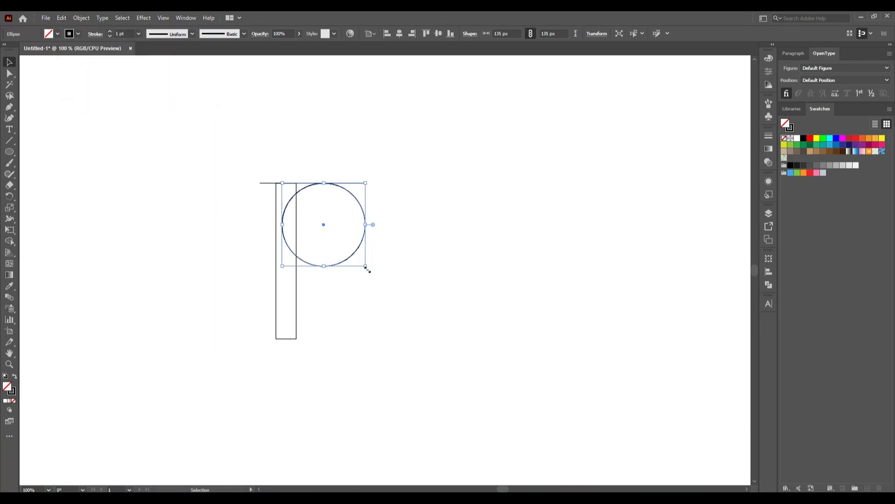
pyautogui.moveTo(366, 267); pyautogui.dragTo(339, 257)
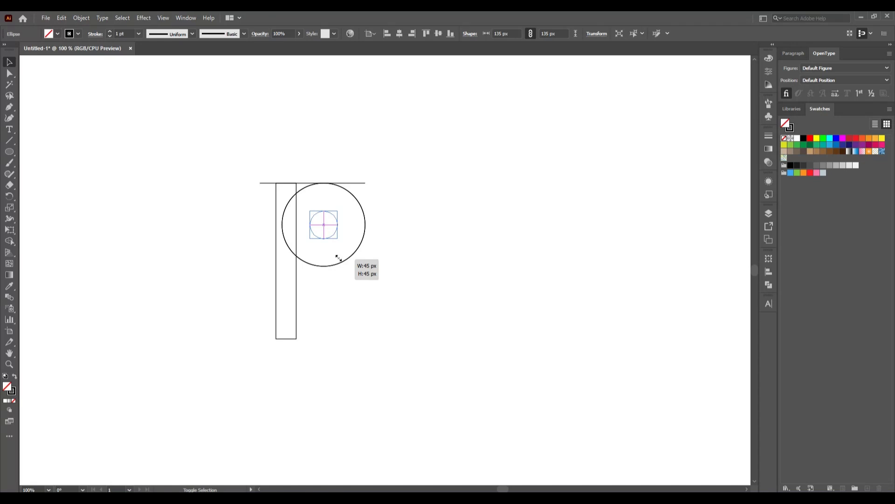
pyautogui.moveTo(338, 257); pyautogui.dragTo(340, 256)
pyautogui.click(339, 315)
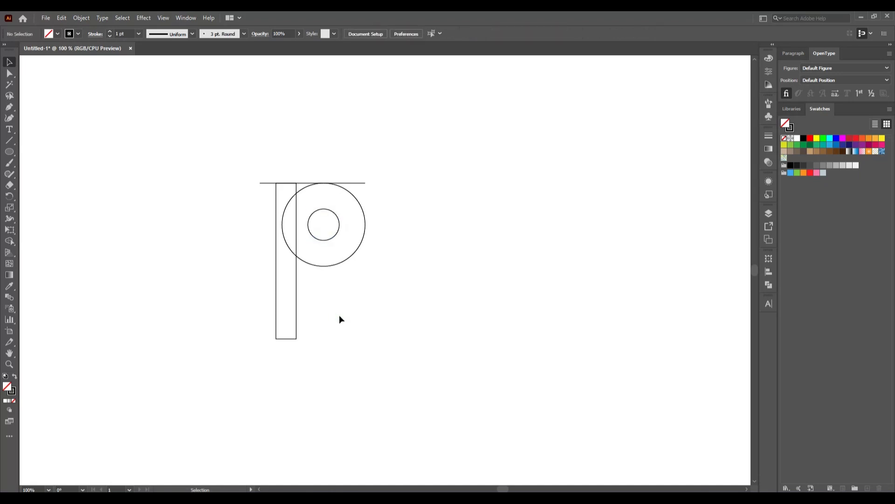
# Paste a copy of the large circle in place and scale it to about 93 px, keeping its top fixed and its bottom meeting the small circle's.
pyautogui.click(341, 263)
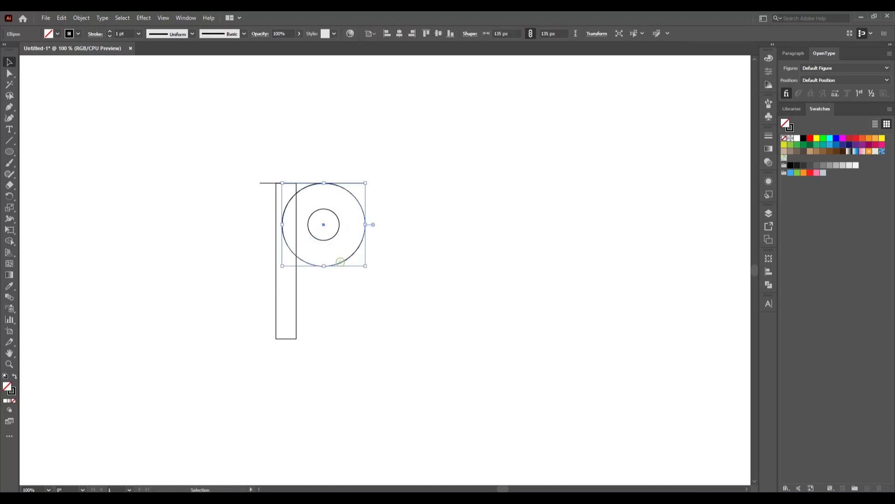
pyautogui.click(63, 20)
pyautogui.click(62, 19)
pyautogui.click(62, 19)
pyautogui.click(132, 118)
pyautogui.moveTo(324, 267); pyautogui.dragTo(321, 243)
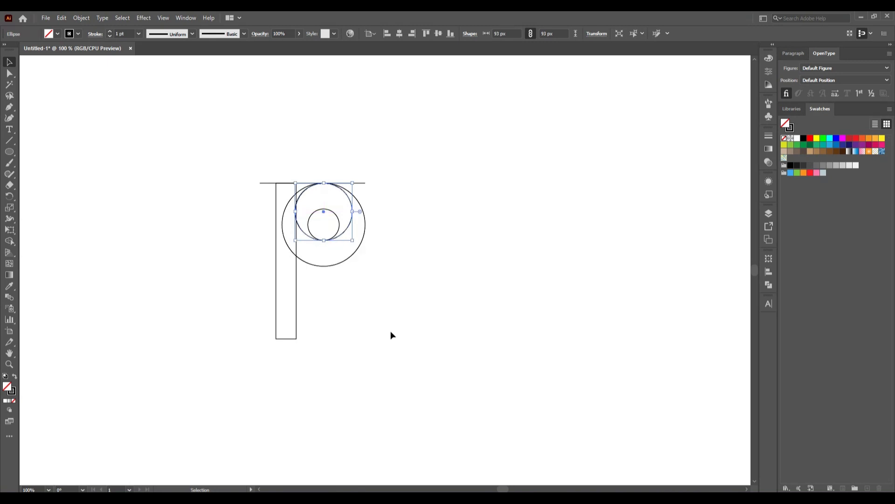
pyautogui.click(390, 330)
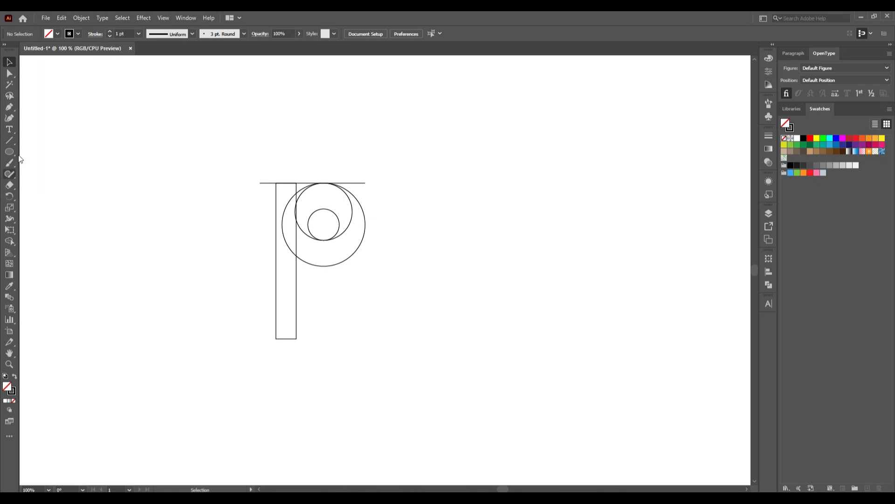
# Draw a horizontal line about 172 px long across the shapes, tangent to the top of the smallest circle.
pyautogui.click(9, 140)
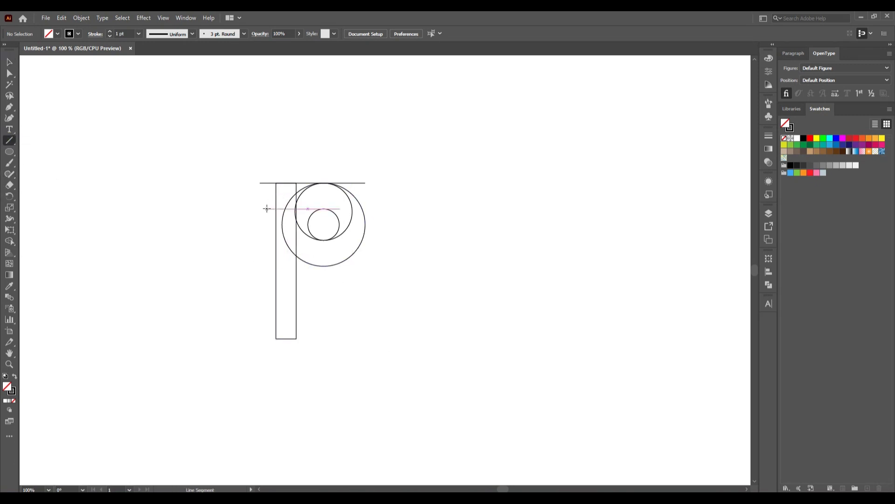
pyautogui.moveTo(267, 208); pyautogui.dragTo(373, 216)
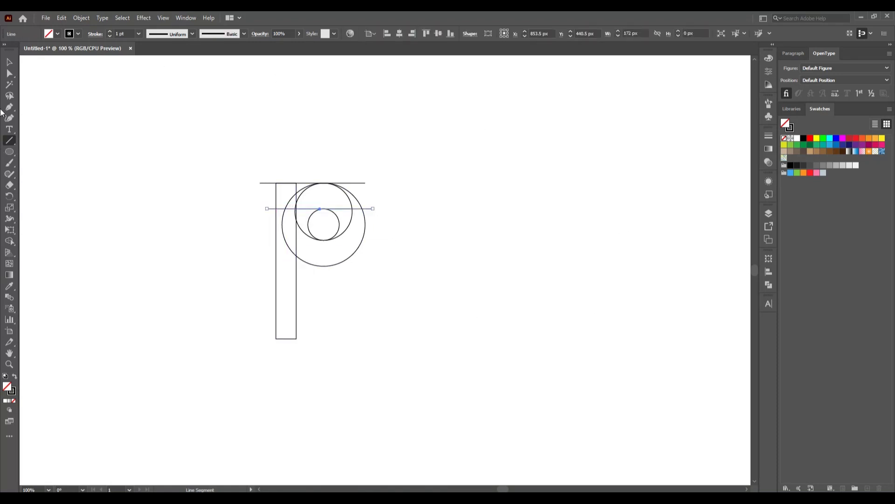
pyautogui.click(9, 62)
pyautogui.click(175, 270)
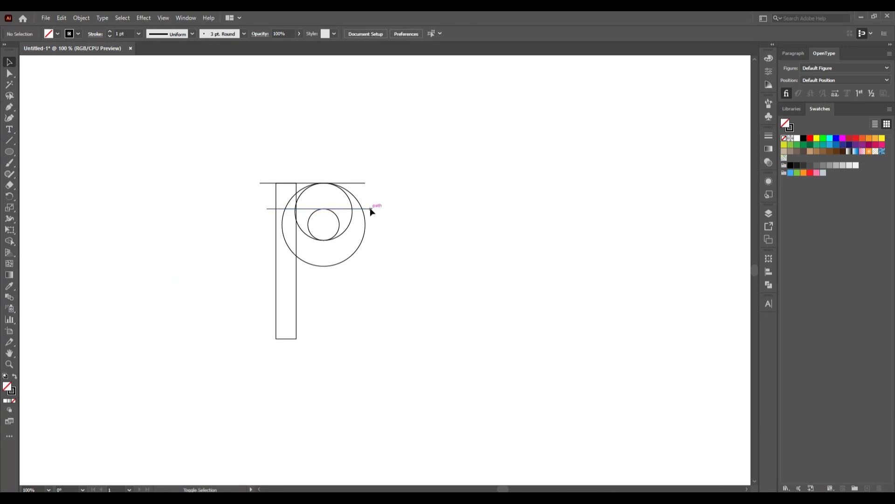
# Duplicate the horizontal line downward twice, tangent to the bottoms of the smallest and largest circles.
pyautogui.moveTo(371, 208); pyautogui.dragTo(369, 241)
pyautogui.click(375, 337)
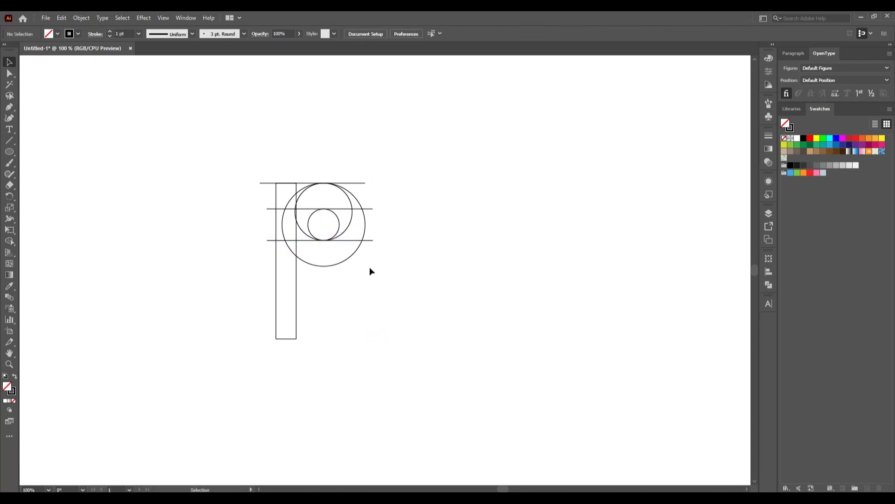
pyautogui.moveTo(372, 243); pyautogui.dragTo(372, 269)
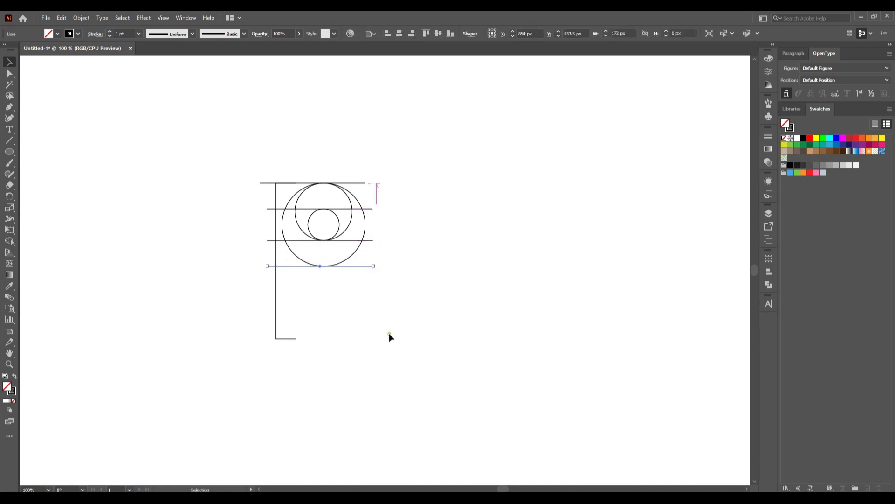
pyautogui.click(389, 334)
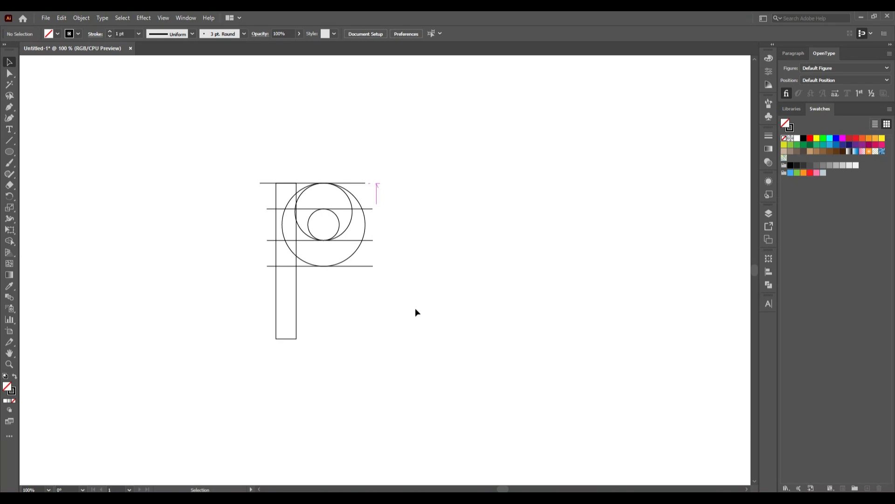
# Duplicate the 93 px circle and place the copy directly below the third horizontal line, touching the rectangle's left edge.
pyautogui.click(353, 228)
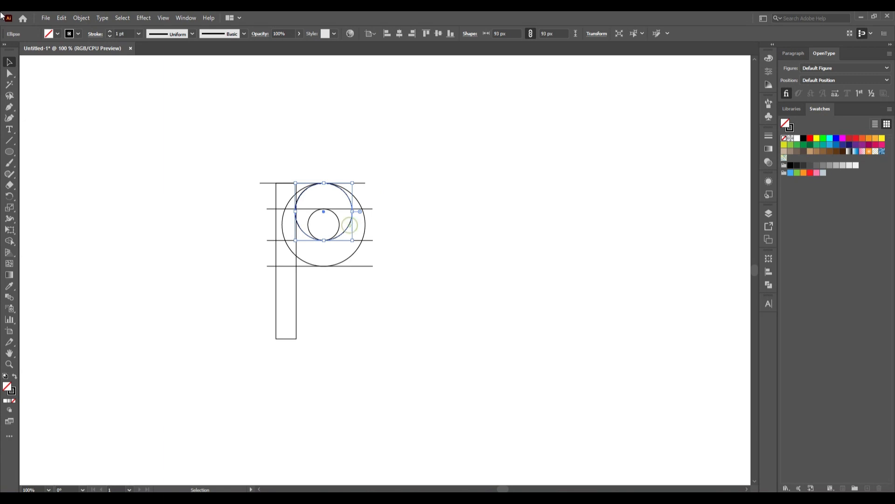
pyautogui.click(62, 17)
pyautogui.click(75, 63)
pyautogui.click(62, 18)
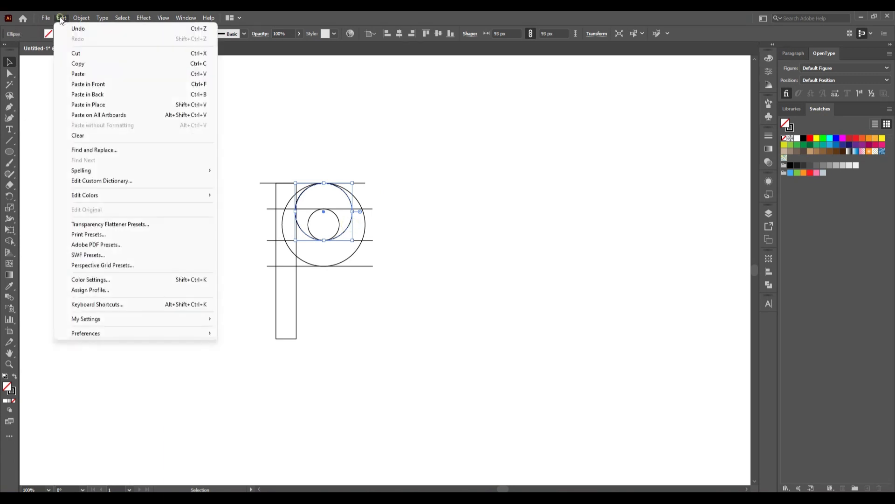
pyautogui.click(115, 107)
pyautogui.click(522, 337)
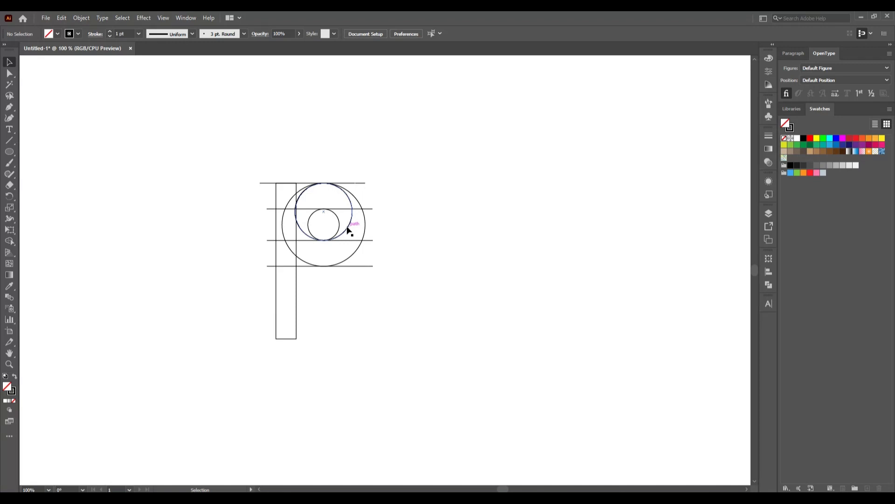
pyautogui.moveTo(348, 230); pyautogui.dragTo(329, 284)
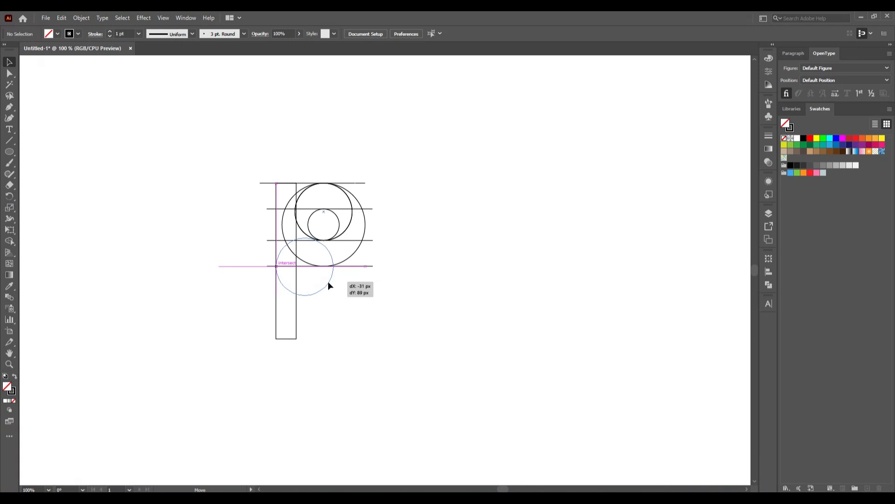
pyautogui.moveTo(328, 282); pyautogui.dragTo(328, 285)
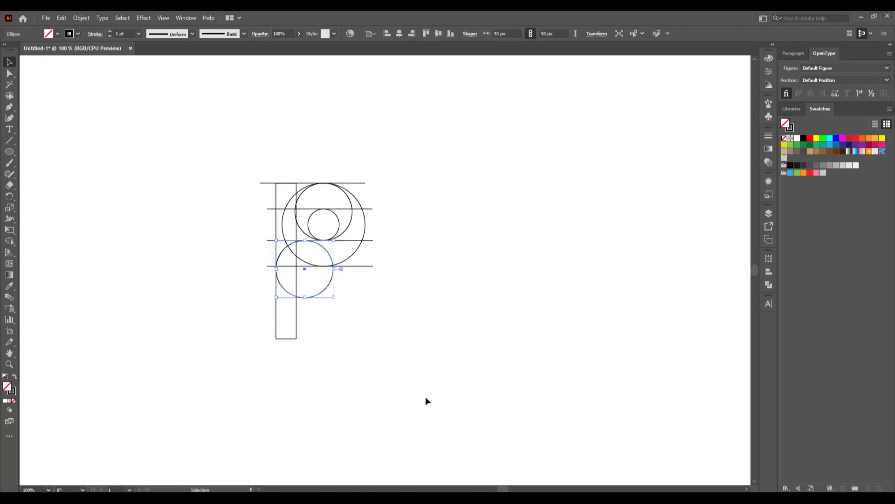
pyautogui.click(425, 397)
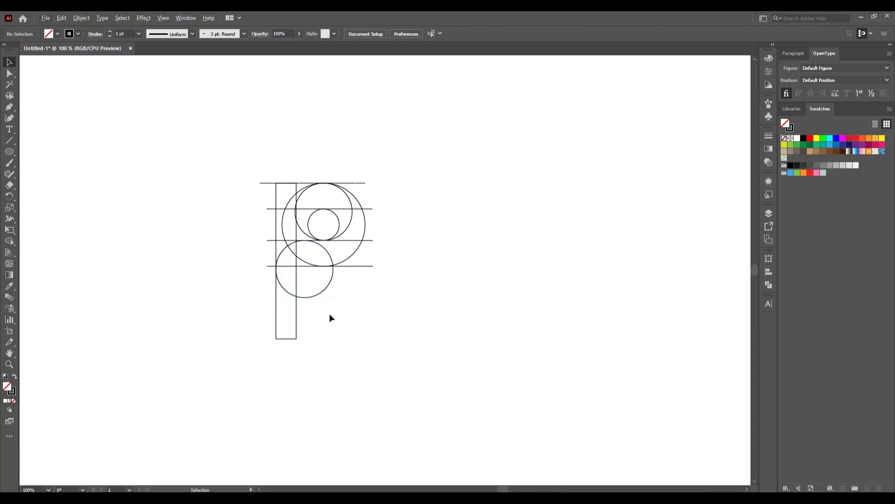
# Nudge the 93 px circle below the third horizontal line slightly up and left, past the rectangle's left edge.
pyautogui.scroll(1, 328, 312)
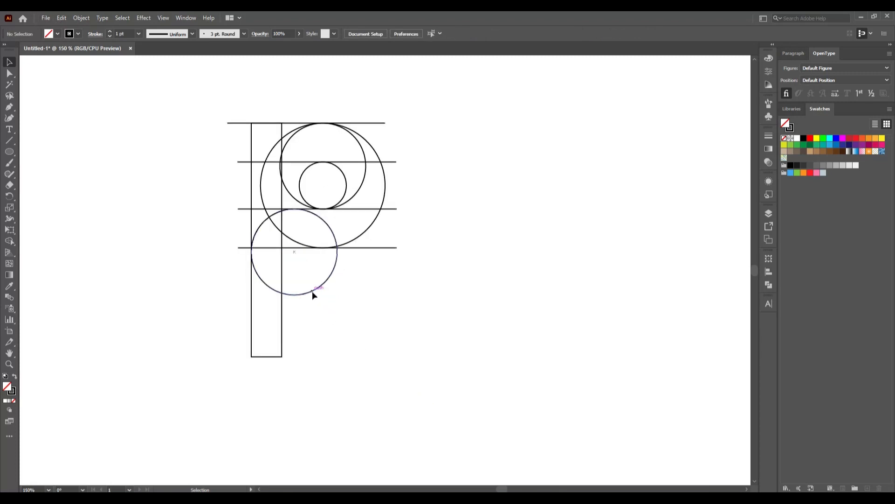
pyautogui.click(312, 291)
pyautogui.press('Up')
pyautogui.press('Left')
pyautogui.press('Left')
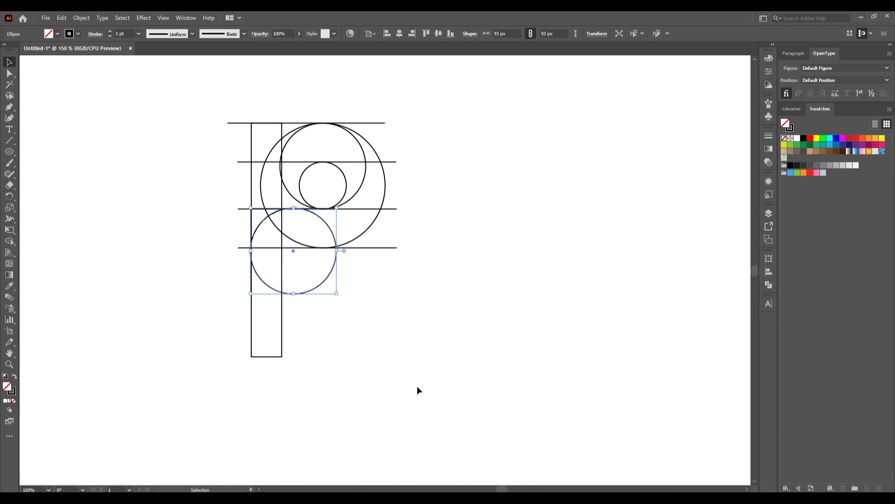
pyautogui.press('Up')
pyautogui.press('Down')
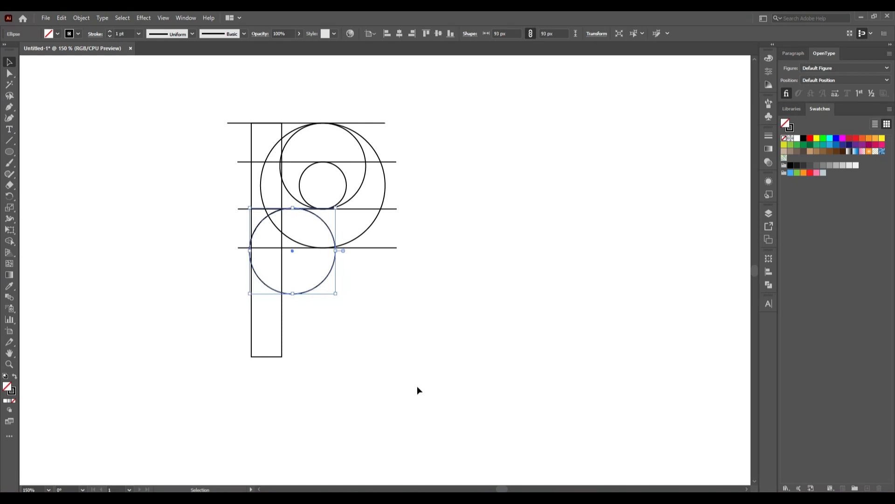
pyautogui.click(415, 374)
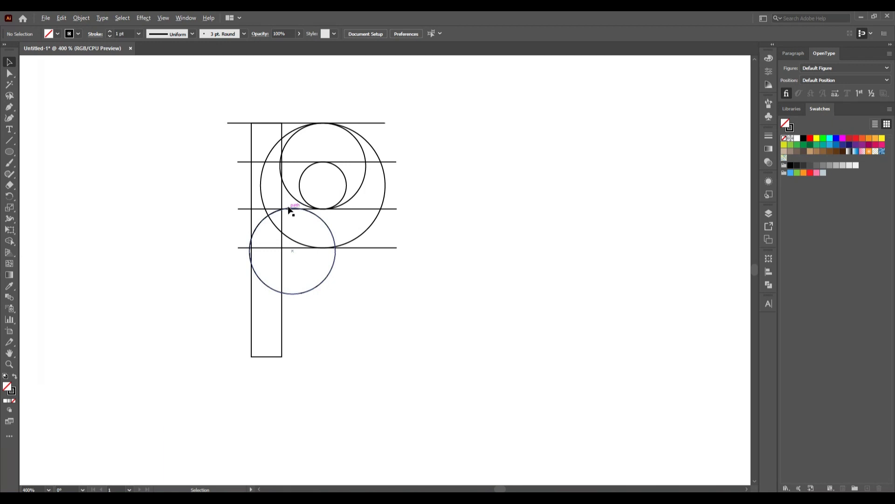
pyautogui.scroll(3, 289, 206)
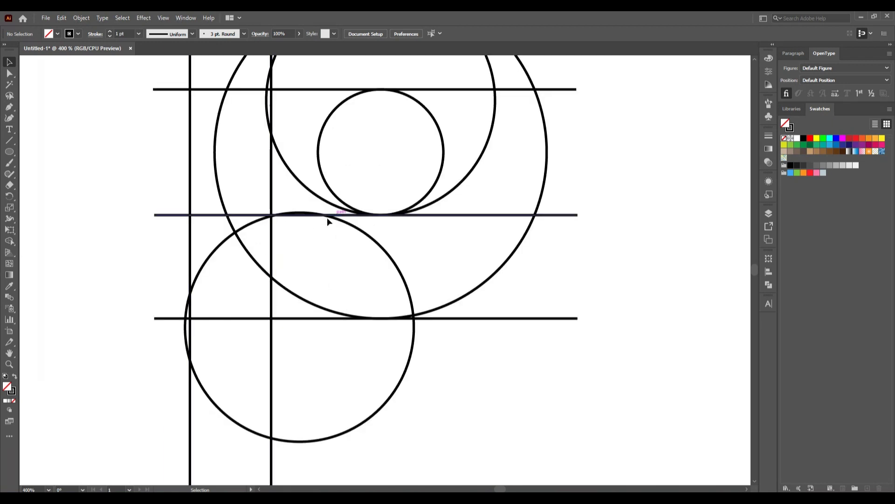
pyautogui.scroll(-3, 324, 328)
pyautogui.scroll(-3, 376, 369)
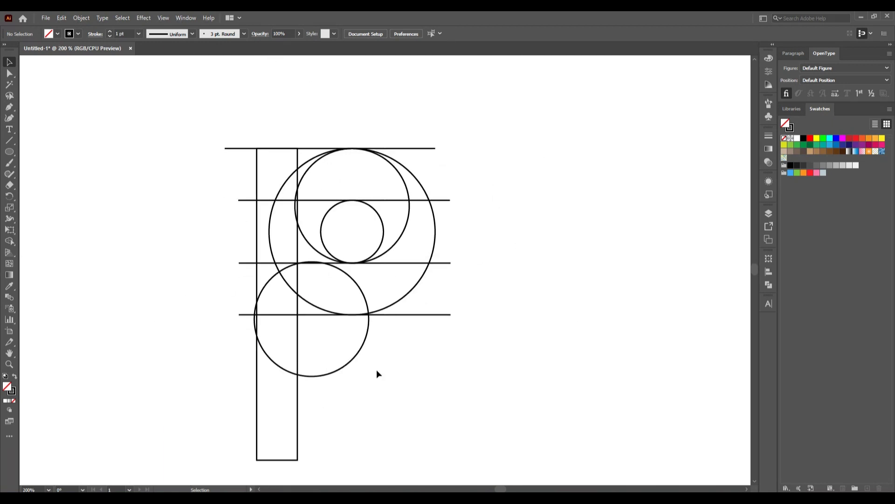
pyautogui.hotkey('ctrl', '-')
pyautogui.hotkey('ctrl', '-')
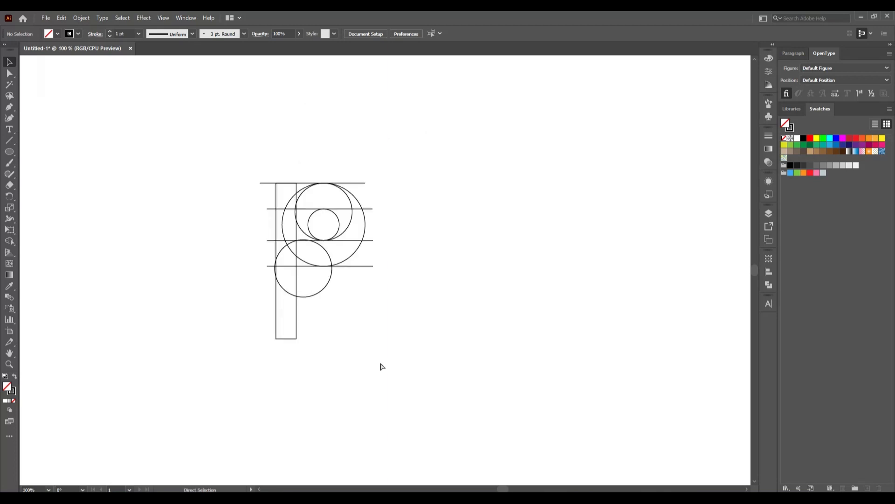
# Paste a copy of the lower 93 px circle in place and move it straight down 43 px, its top meeting the fourth horizontal line.
pyautogui.click(316, 295)
pyautogui.click(62, 20)
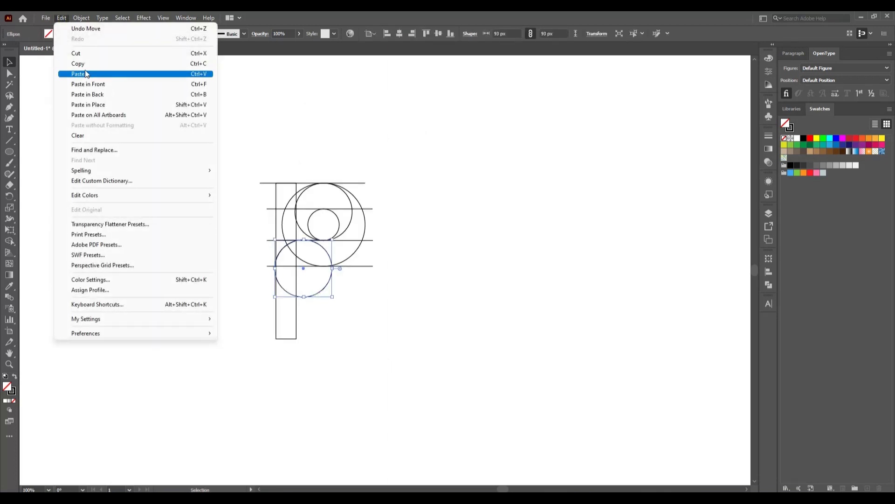
pyautogui.click(86, 65)
pyautogui.click(63, 17)
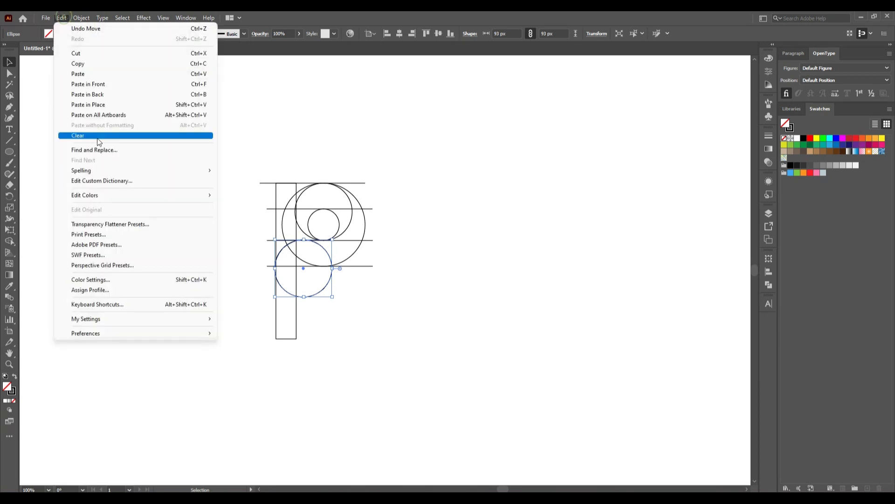
pyautogui.click(100, 106)
pyautogui.click(210, 354)
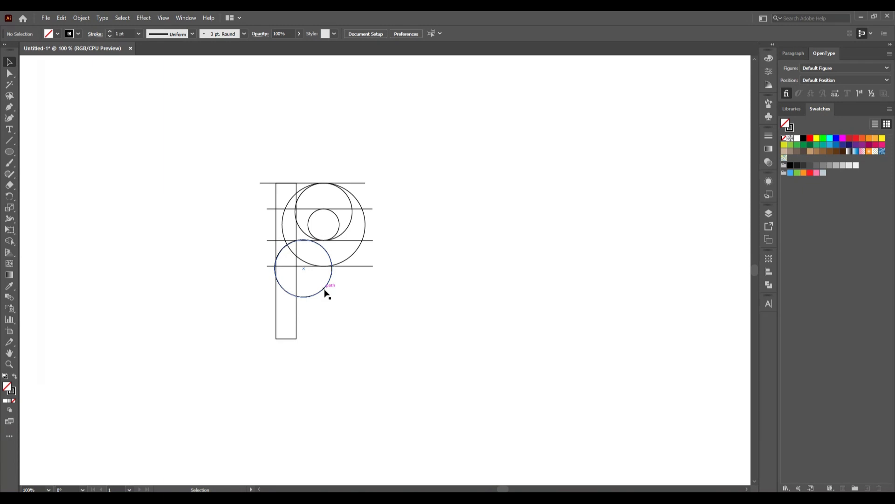
pyautogui.moveTo(325, 290); pyautogui.dragTo(323, 314)
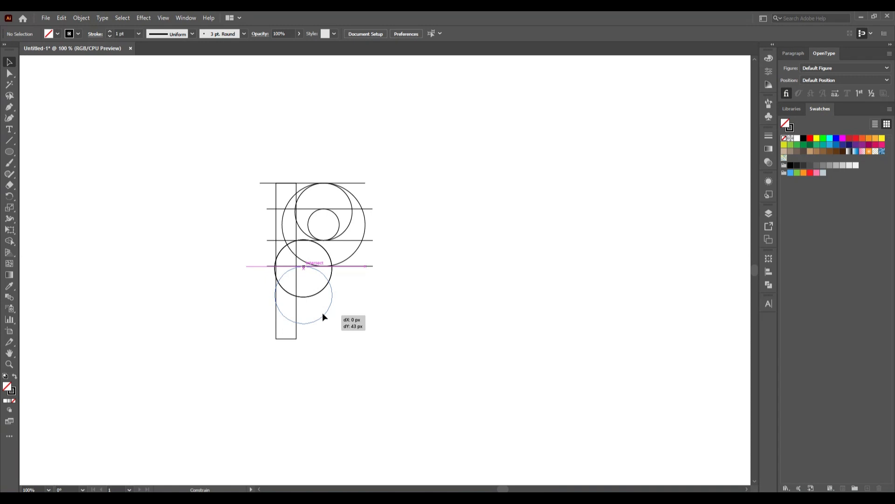
pyautogui.moveTo(323, 313); pyautogui.dragTo(323, 313)
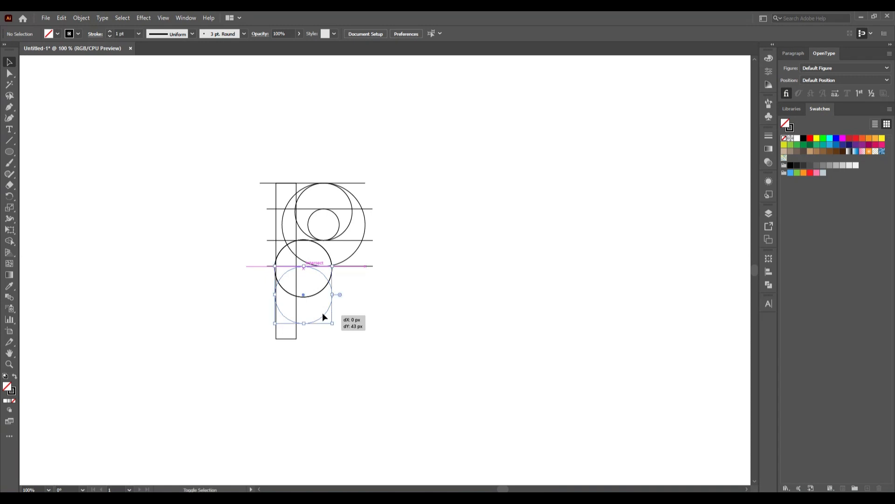
pyautogui.click(338, 354)
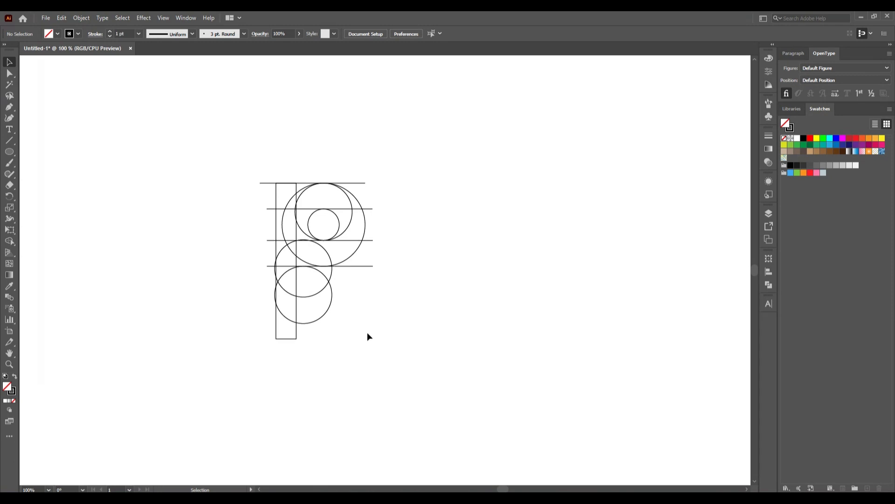
pyautogui.scroll(1, 365, 326)
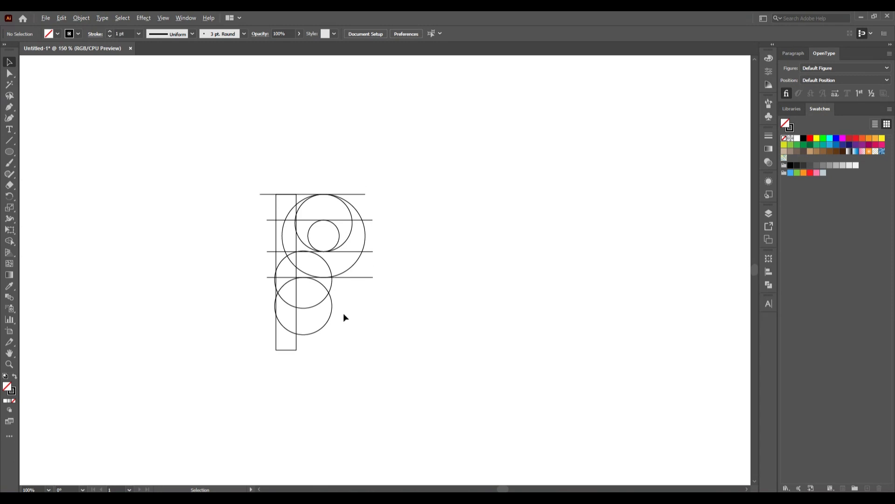
pyautogui.scroll(1, 343, 314)
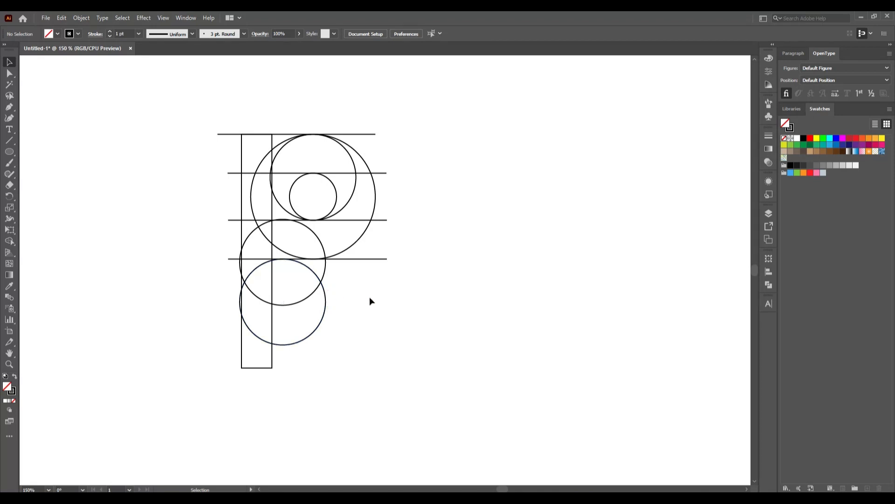
pyautogui.hotkey('ctrl', '0')
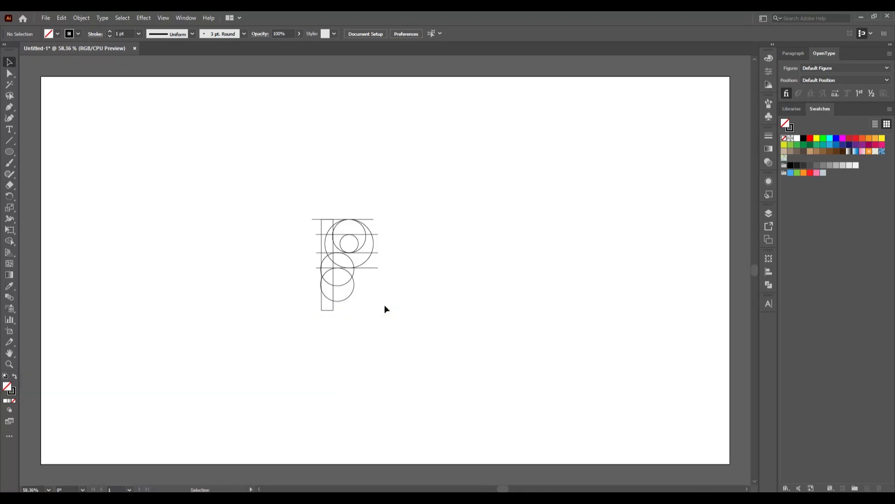
pyautogui.press('ctrl')
pyautogui.hotkey('ctrl', '1')
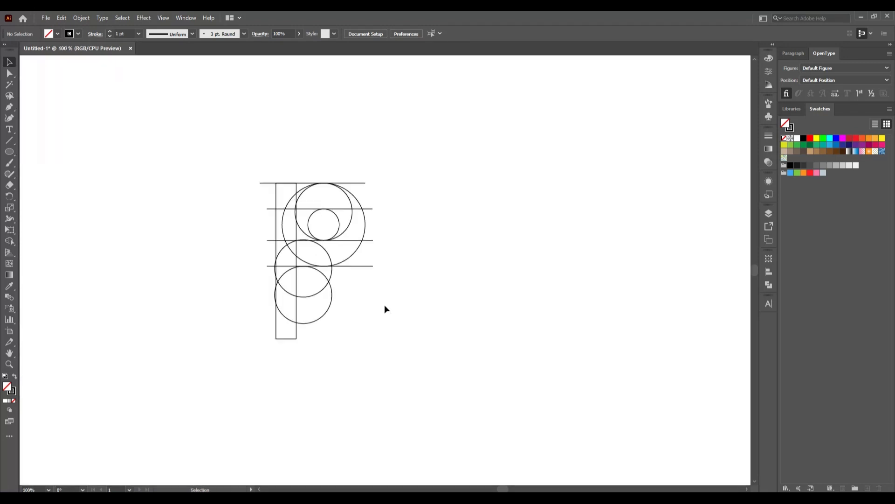
# Select all the circles, lines and the rectangle for the Shape Builder and set the fill to black.
pyautogui.moveTo(208, 140); pyautogui.dragTo(383, 332)
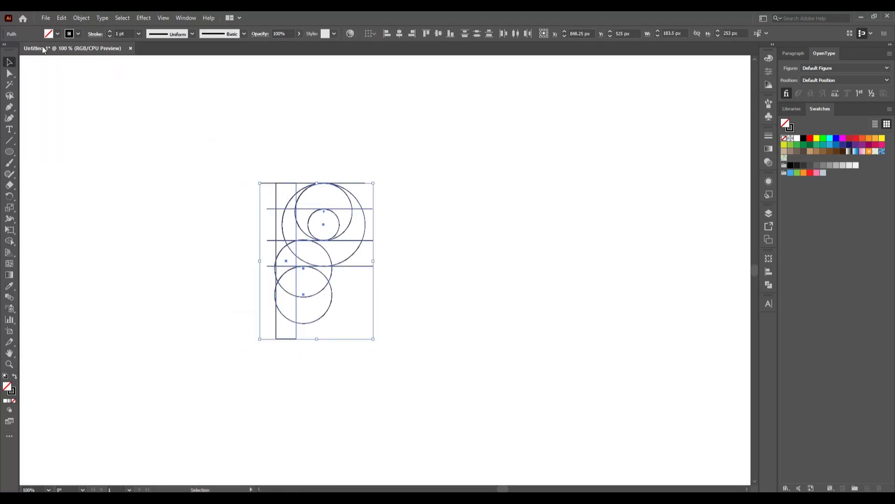
pyautogui.click(9, 240)
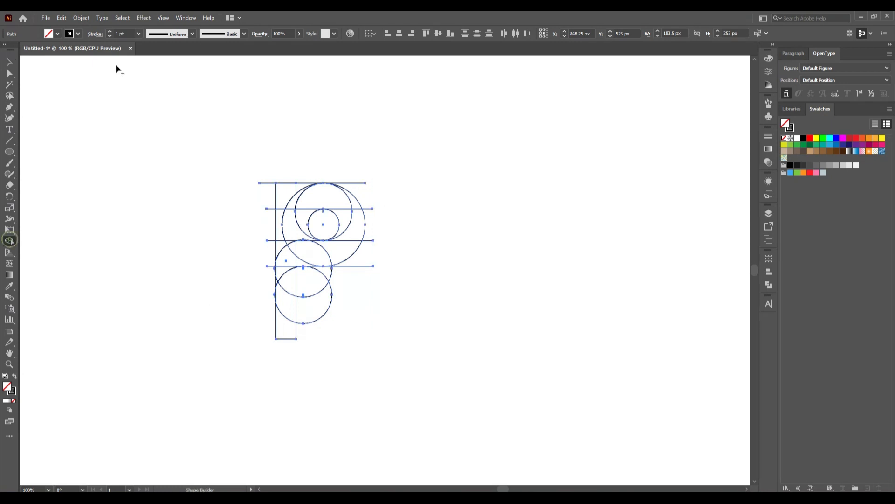
pyautogui.click(57, 34)
pyautogui.click(22, 47)
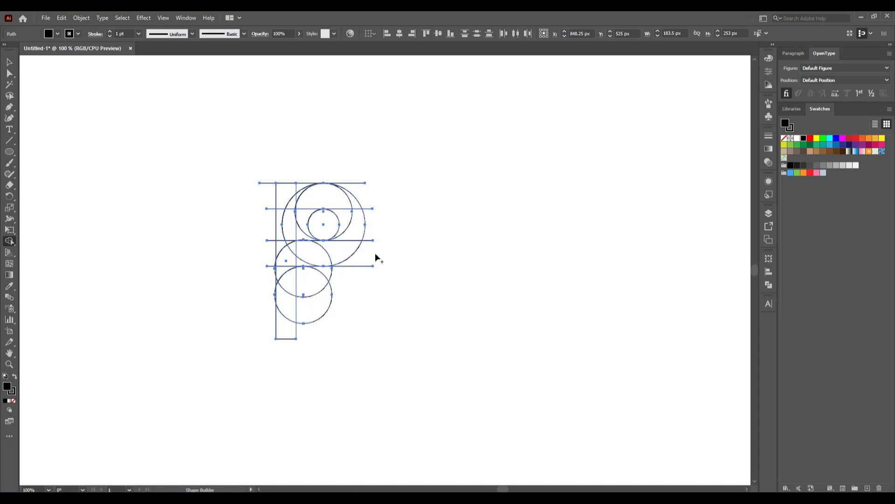
# Merge the band between the first two lines with the upper 93 px circle's right crescent and the rectangle down to the third line.
pyautogui.scroll(1, 363, 189)
pyautogui.moveTo(251, 197)
pyautogui.mouseDown()
pyautogui.moveTo(267, 208)
pyautogui.moveTo(260, 216)
pyautogui.moveTo(384, 196)
pyautogui.mouseUp()
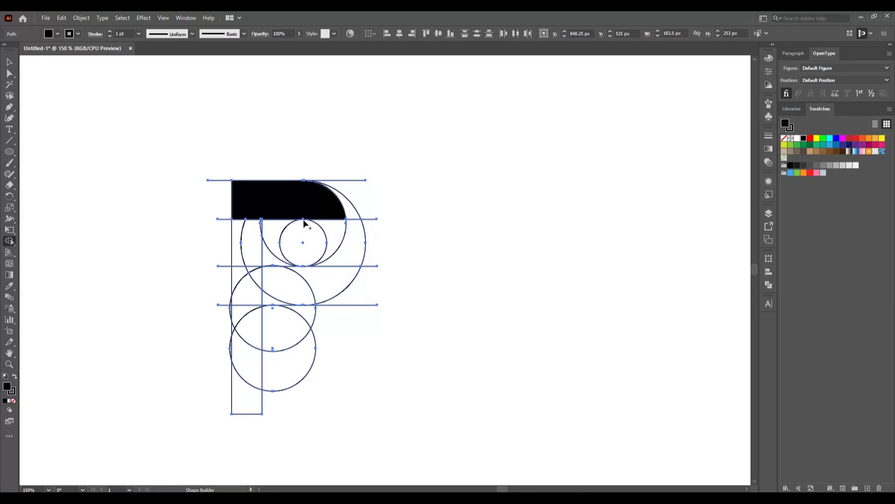
pyautogui.moveTo(326, 208); pyautogui.dragTo(333, 224)
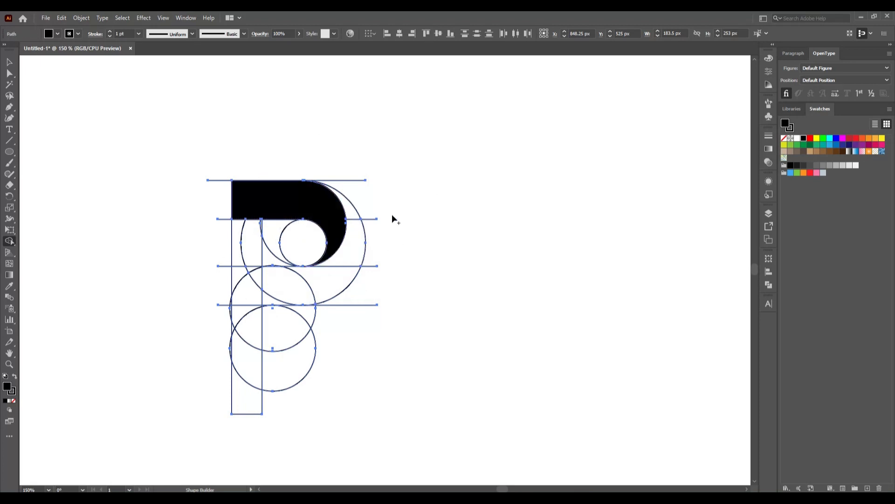
pyautogui.moveTo(256, 238)
pyautogui.mouseDown()
pyautogui.moveTo(240, 222)
pyautogui.moveTo(250, 242)
pyautogui.mouseUp()
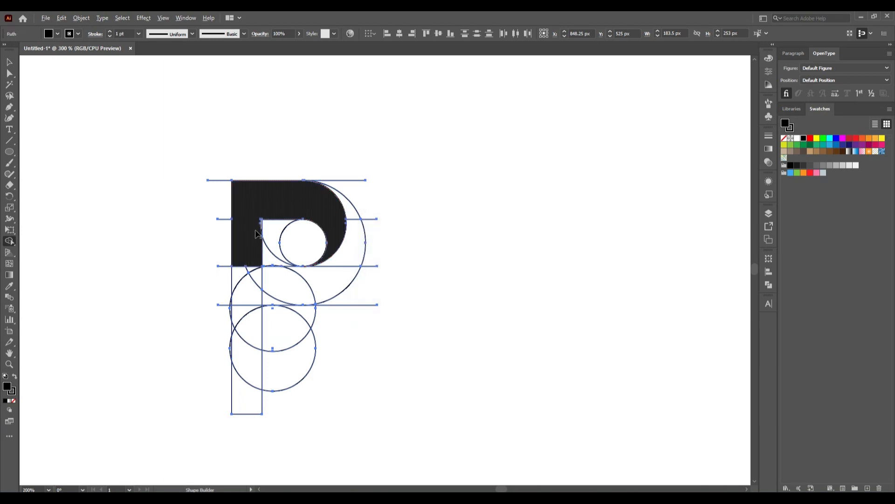
pyautogui.hotkey('ctrl', '=')
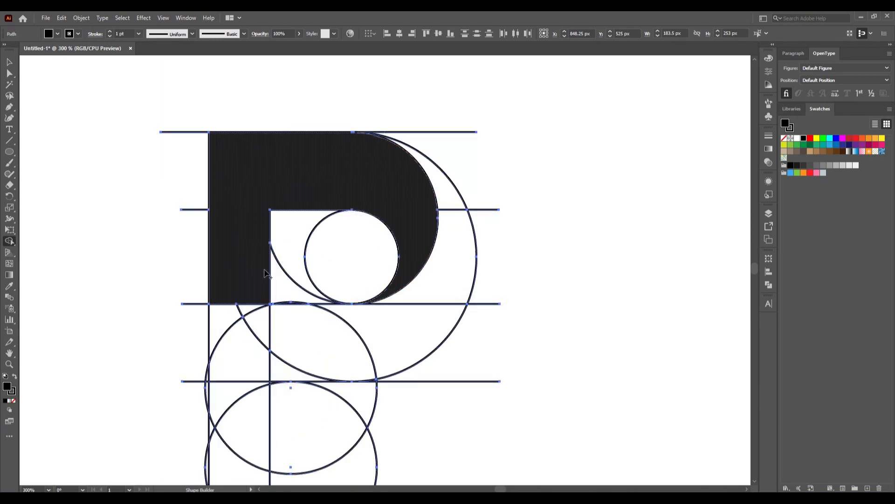
pyautogui.scroll(-3, 264, 272)
pyautogui.scroll(-2, 264, 273)
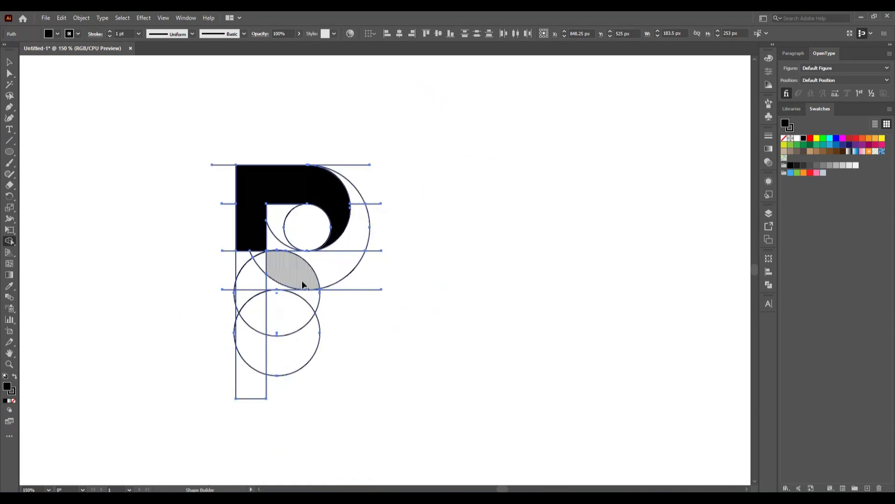
# Merge the regions between the third and fourth lines with the largest circle's right crescent into a curved band, joining the leftover corner to the upper shape.
pyautogui.click(278, 282)
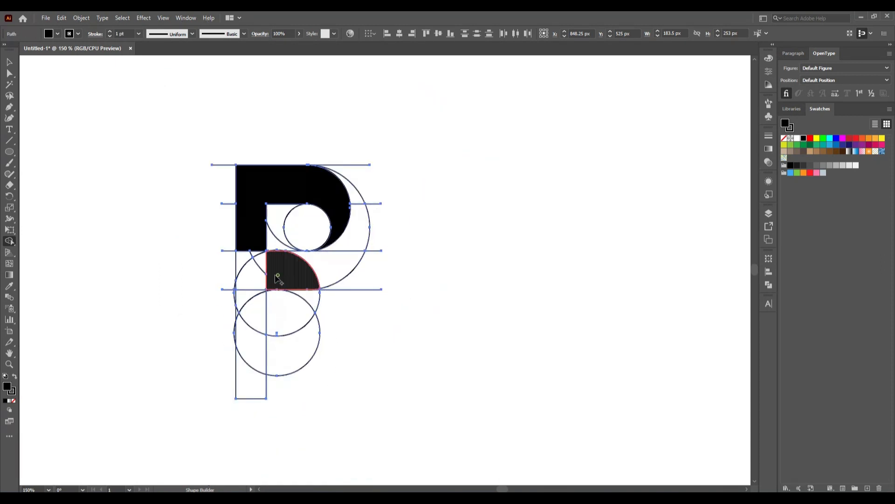
pyautogui.moveTo(250, 252)
pyautogui.mouseDown()
pyautogui.moveTo(261, 275)
pyautogui.moveTo(269, 271)
pyautogui.mouseUp()
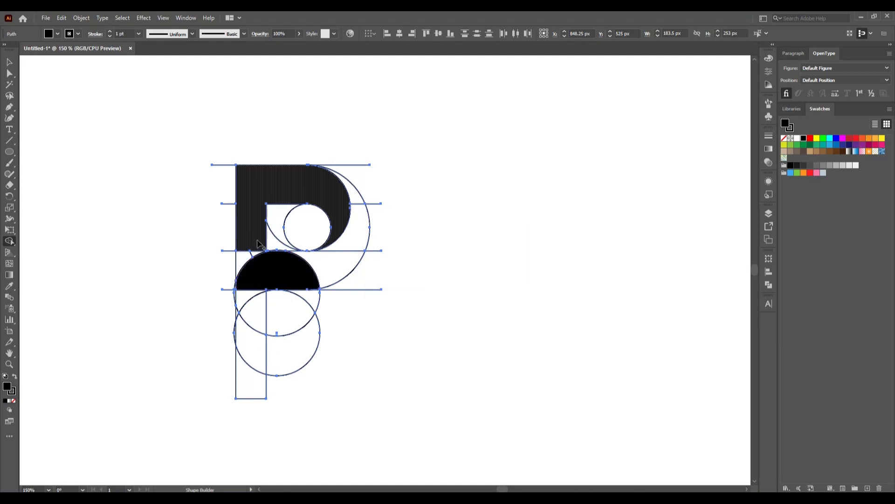
pyautogui.moveTo(255, 241)
pyautogui.mouseDown()
pyautogui.moveTo(249, 259)
pyautogui.moveTo(312, 273)
pyautogui.moveTo(346, 254)
pyautogui.mouseUp()
pyautogui.moveTo(360, 211); pyautogui.dragTo(360, 198)
pyautogui.scroll(3, 313, 273)
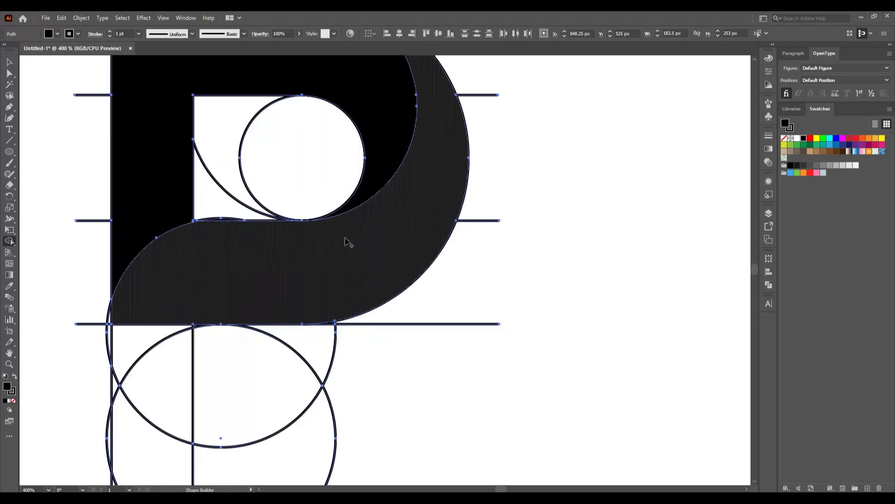
pyautogui.scroll(-2, 265, 260)
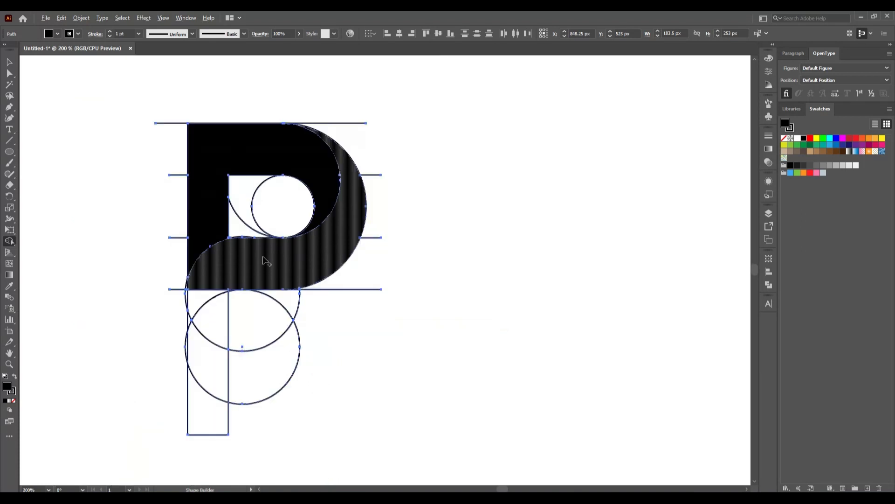
pyautogui.click(264, 259)
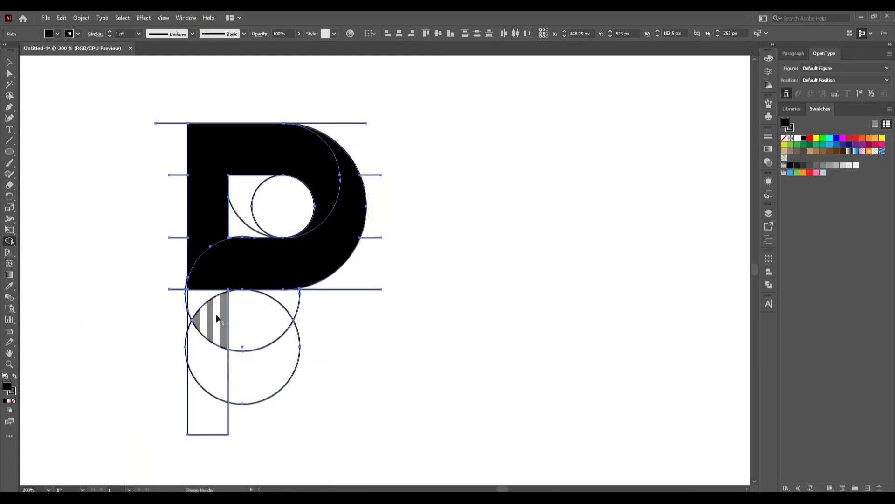
# Merge the rectangle's regions below the fourth line to fill the stem in black down to the lowest circle's bottom arc.
pyautogui.moveTo(205, 289)
pyautogui.mouseDown()
pyautogui.moveTo(211, 322)
pyautogui.moveTo(209, 312)
pyautogui.mouseUp()
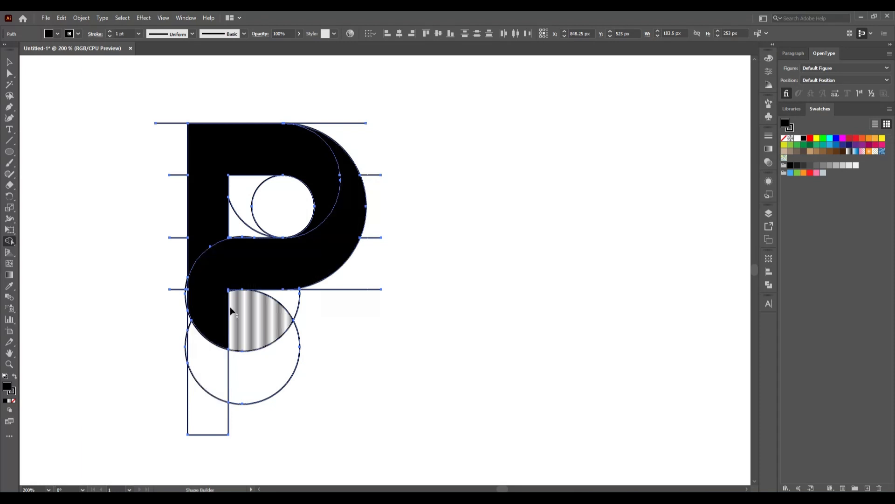
pyautogui.scroll(3, 228, 313)
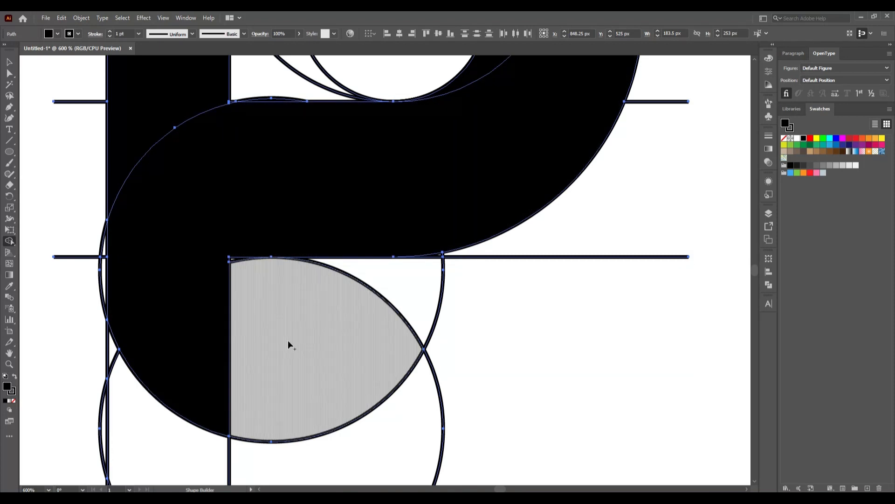
pyautogui.scroll(-3, 286, 347)
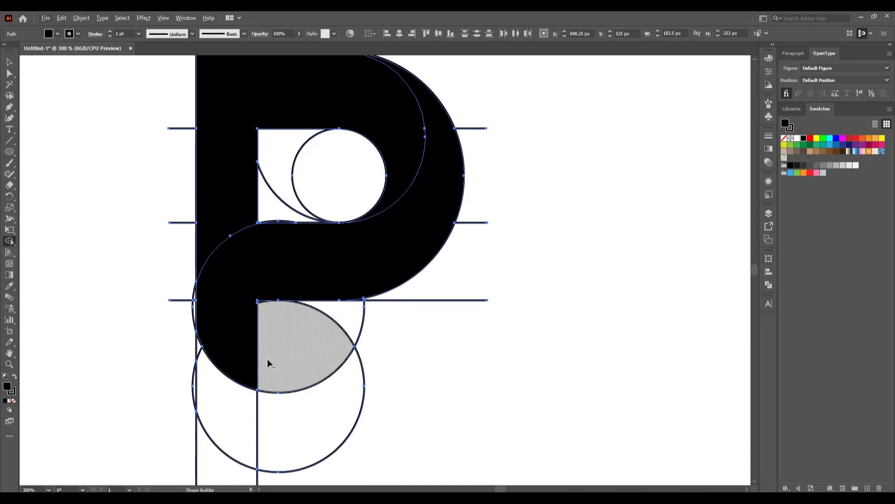
pyautogui.scroll(-1, 269, 358)
pyautogui.click(206, 353)
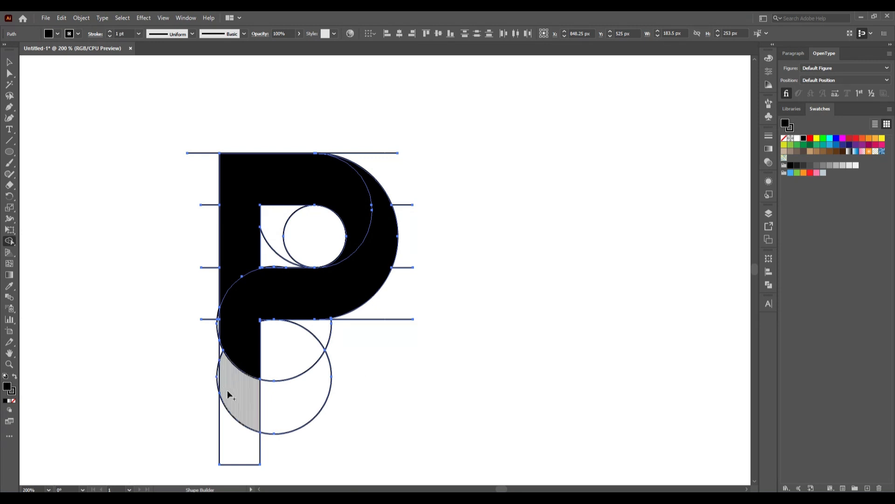
pyautogui.moveTo(258, 406); pyautogui.dragTo(221, 347)
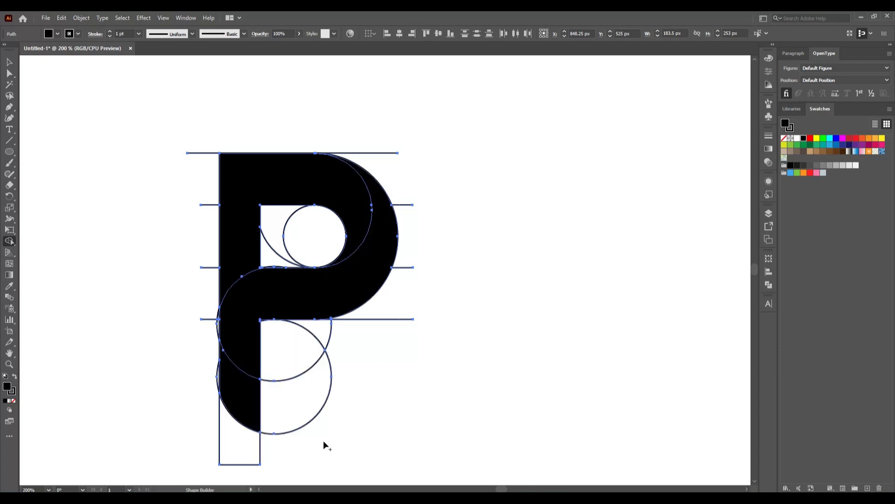
# Select all three black P shapes together and move them clear of the construction lines onto the empty area beside them.
pyautogui.press('v')
pyautogui.click(106, 304)
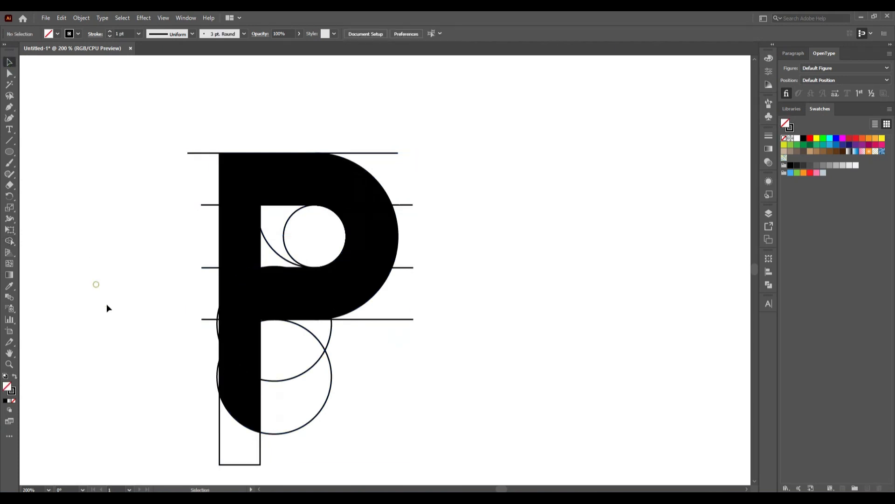
pyautogui.click(292, 301)
pyautogui.keyDown('shift'); pyautogui.click(246, 240); pyautogui.keyUp('shift')
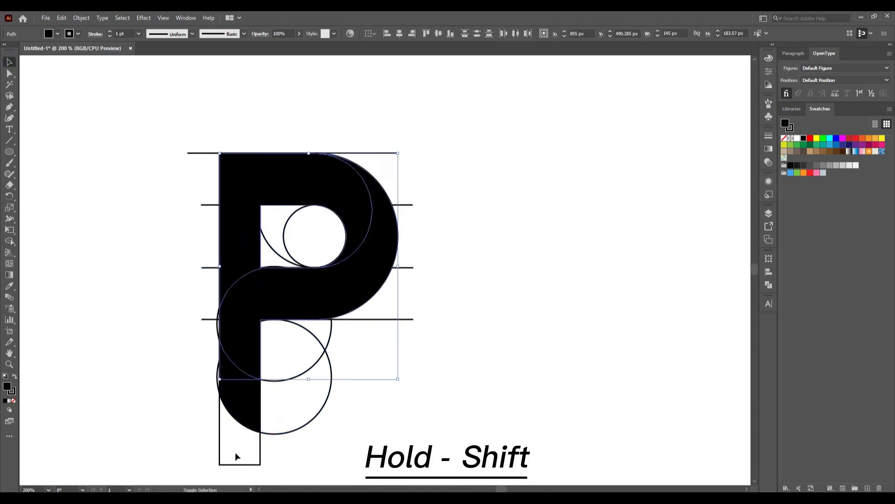
pyautogui.keyDown('shift'); pyautogui.click(250, 412); pyautogui.keyUp('shift')
pyautogui.moveTo(247, 407); pyautogui.dragTo(514, 344)
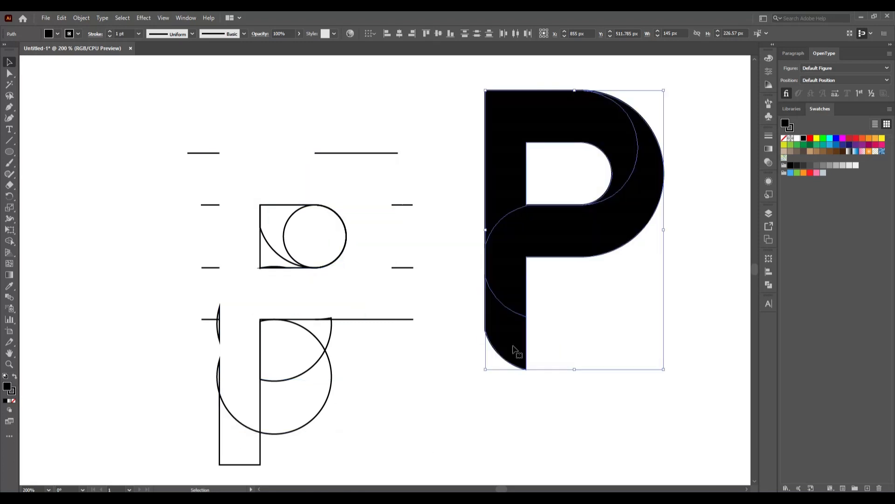
# Delete all the leftover circle, line and rectangle segments of the construction.
pyautogui.click(659, 421)
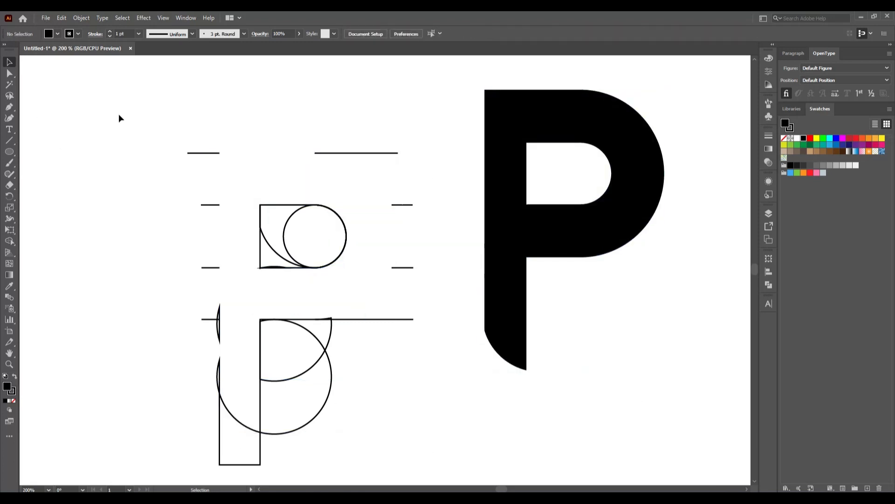
pyautogui.moveTo(118, 114)
pyautogui.mouseDown()
pyautogui.moveTo(434, 441)
pyautogui.moveTo(436, 462)
pyautogui.mouseUp()
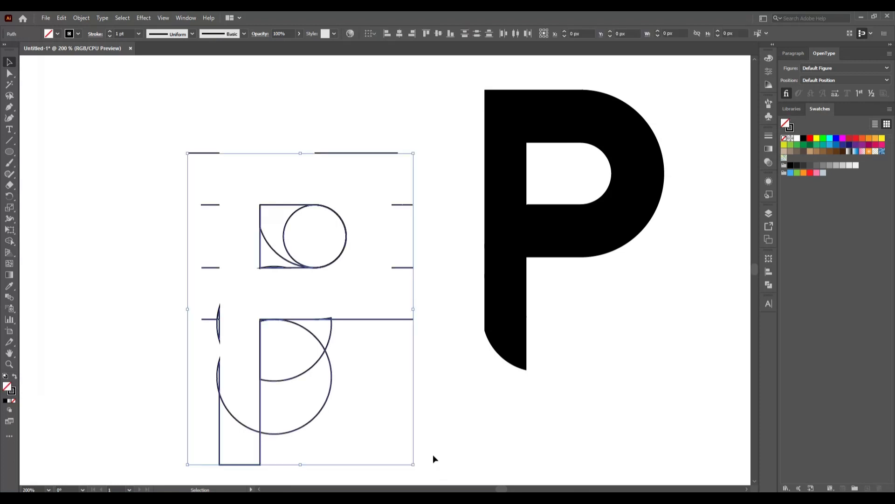
pyautogui.press('Delete')
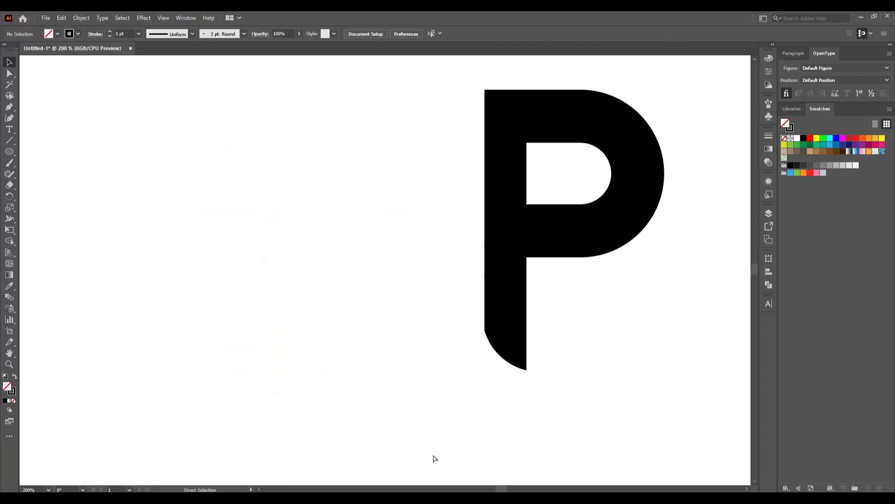
# Move the whole black P to the middle of the artboard.
pyautogui.hotkey('ctrl', '1')
pyautogui.moveTo(336, 104); pyautogui.dragTo(499, 266)
pyautogui.moveTo(473, 219); pyautogui.dragTo(377, 271)
# Remove the stroke from the P shapes and scale them up proportionally from the centre to about 252 x 394 px.
pyautogui.click(78, 35)
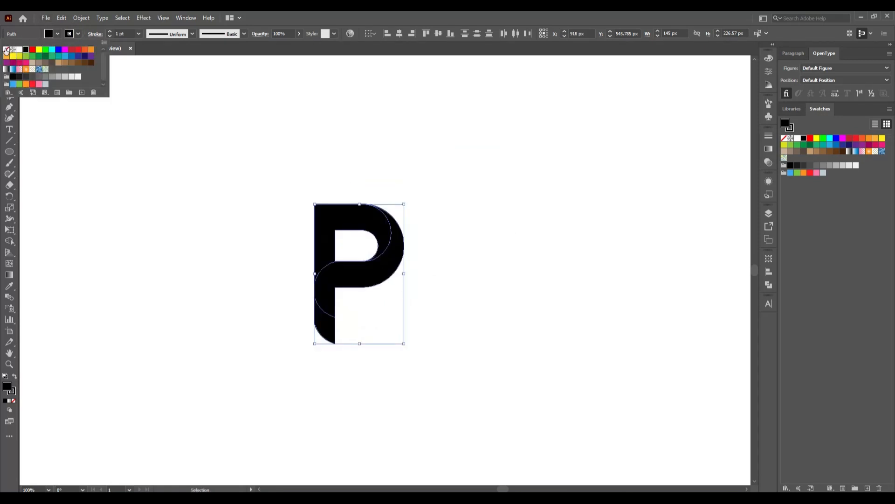
pyautogui.click(6, 51)
pyautogui.click(219, 286)
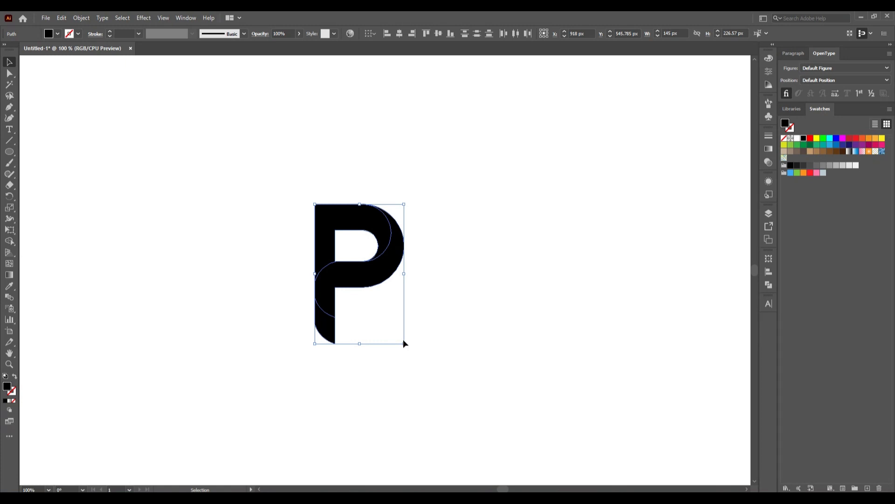
pyautogui.moveTo(404, 343); pyautogui.dragTo(472, 395)
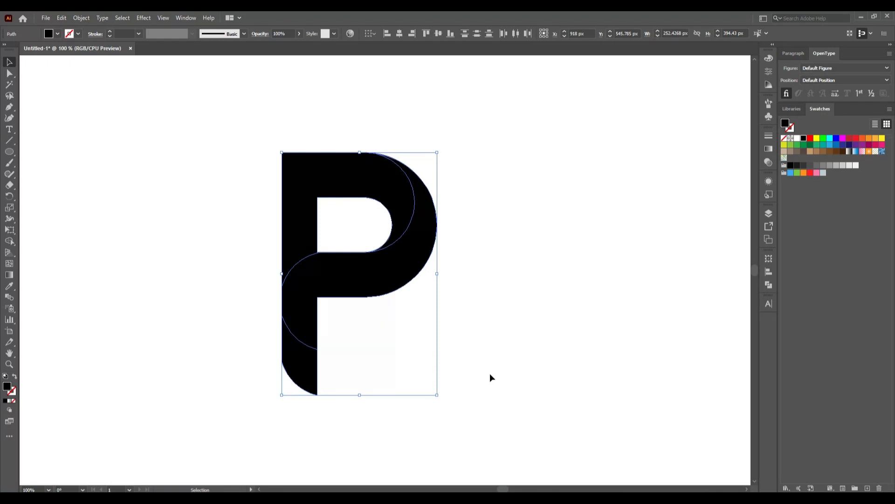
pyautogui.click(511, 326)
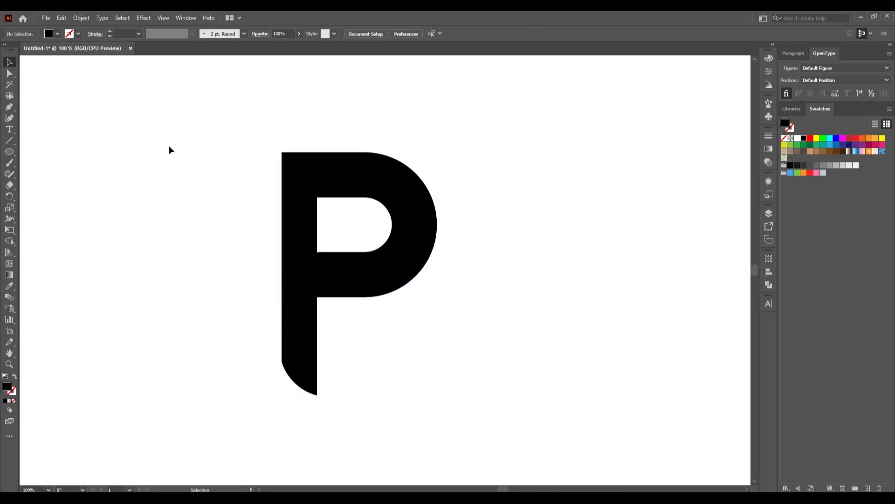
# Create a black background rectangle 1920 px wide and 1080 px high.
pyautogui.moveTo(9, 152); pyautogui.dragTo(33, 152)
pyautogui.click(206, 174)
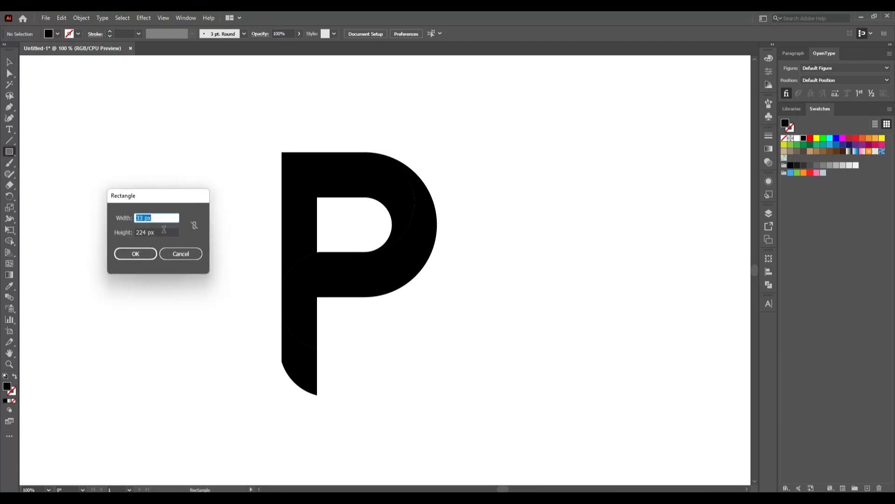
pyautogui.click(145, 218)
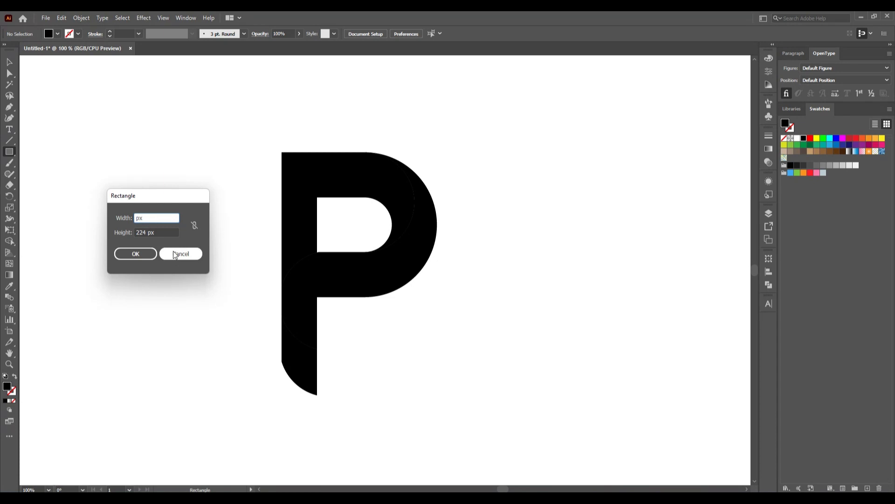
pyautogui.write('1920')
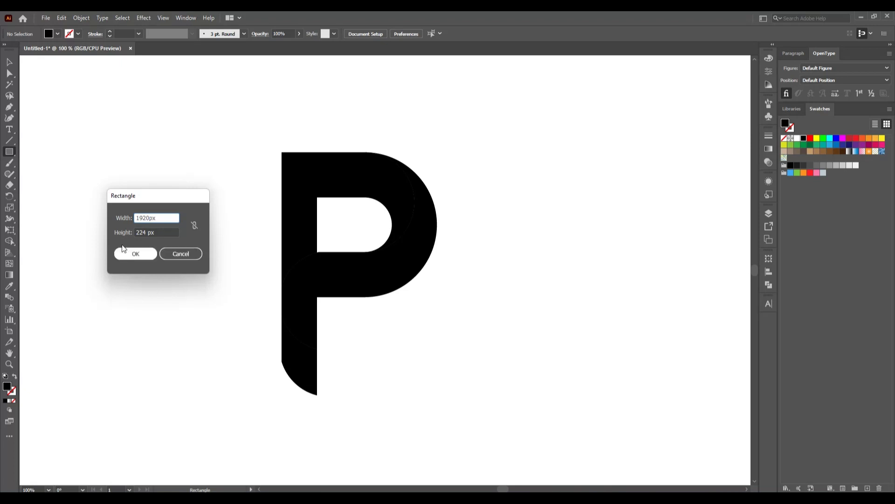
pyautogui.click(146, 231)
pyautogui.press('BackSpace')
pyautogui.press('BackSpace')
pyautogui.press('BackSpace')
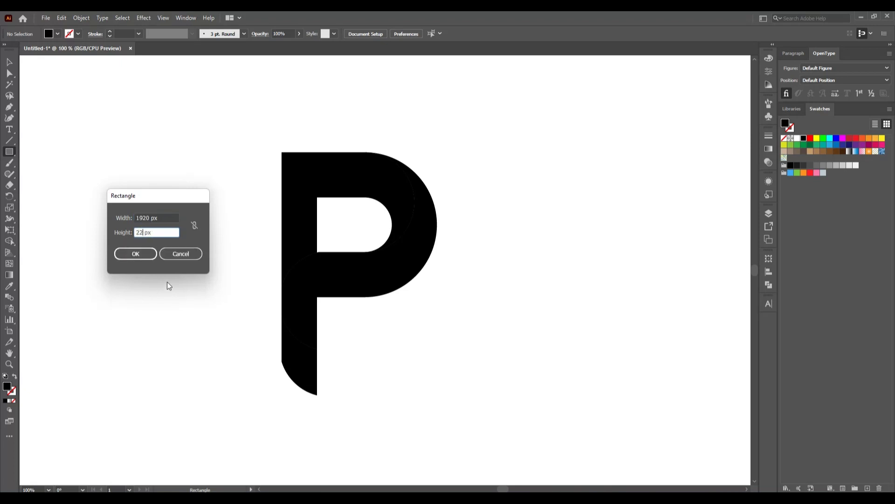
pyautogui.write('1080')
pyautogui.click(144, 258)
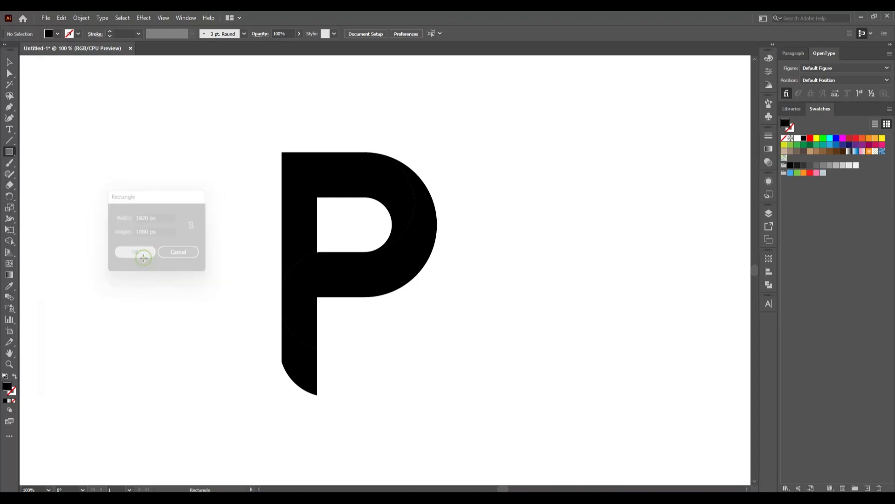
# Centre the background rectangle horizontally and vertically on the artboard.
pyautogui.click(9, 60)
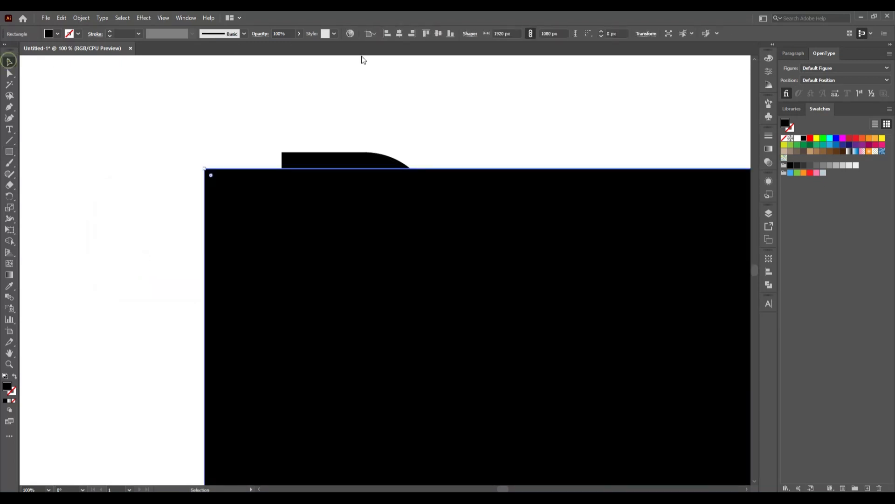
pyautogui.click(399, 33)
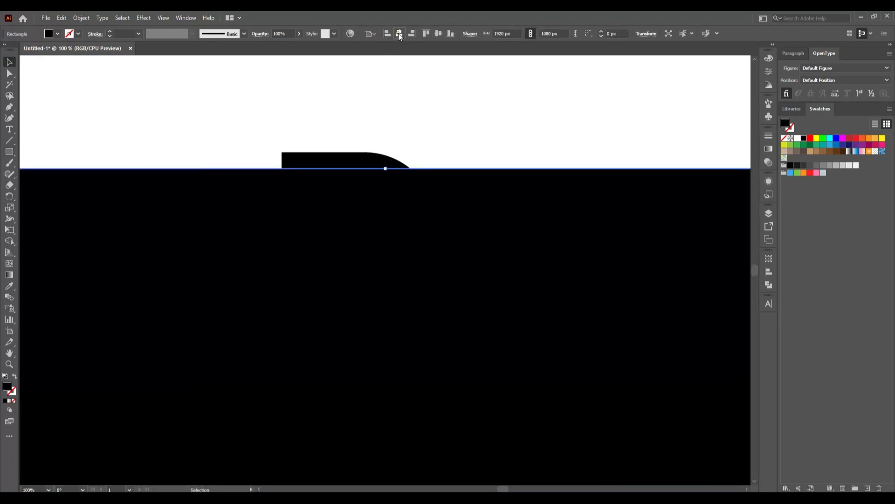
pyautogui.click(439, 33)
# Send the black background rectangle to the back and lock it.
pyautogui.rightClick(193, 151)
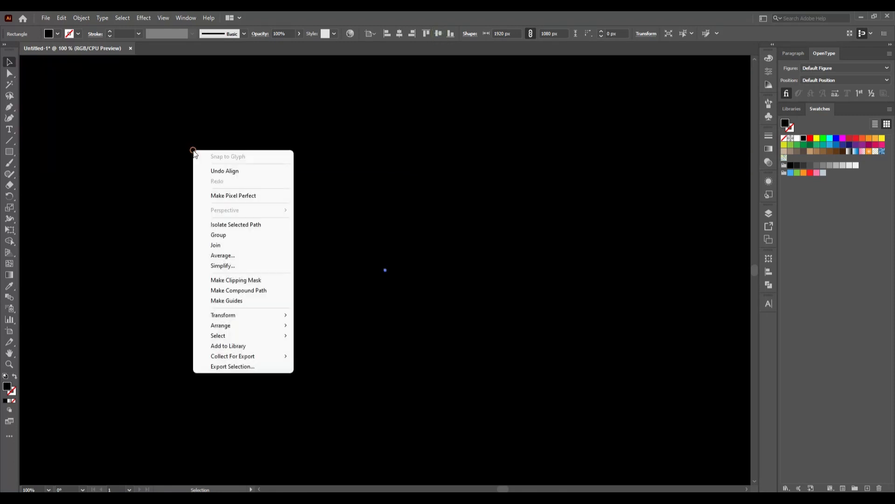
pyautogui.moveTo(240, 325)
pyautogui.click(323, 355)
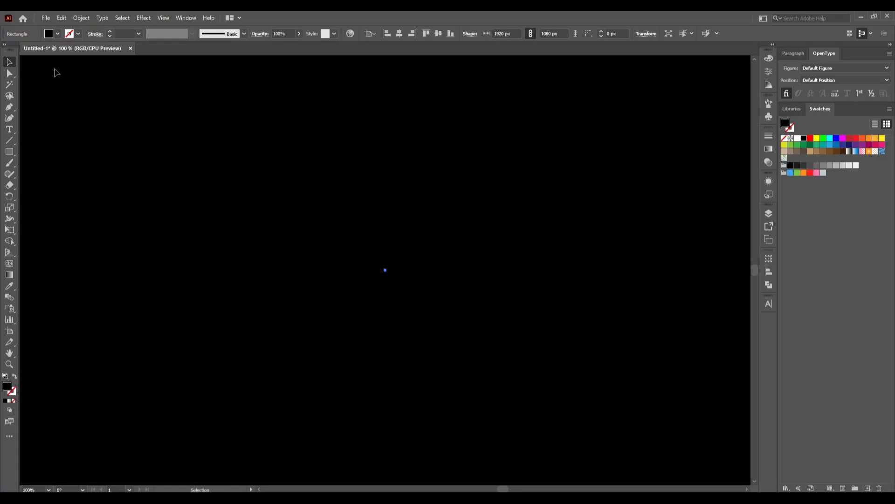
pyautogui.click(84, 19)
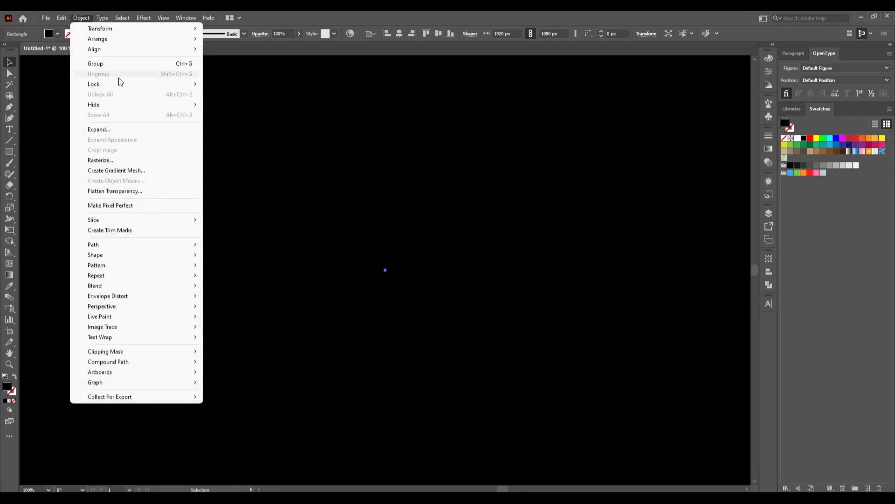
pyautogui.moveTo(120, 84)
pyautogui.click(261, 85)
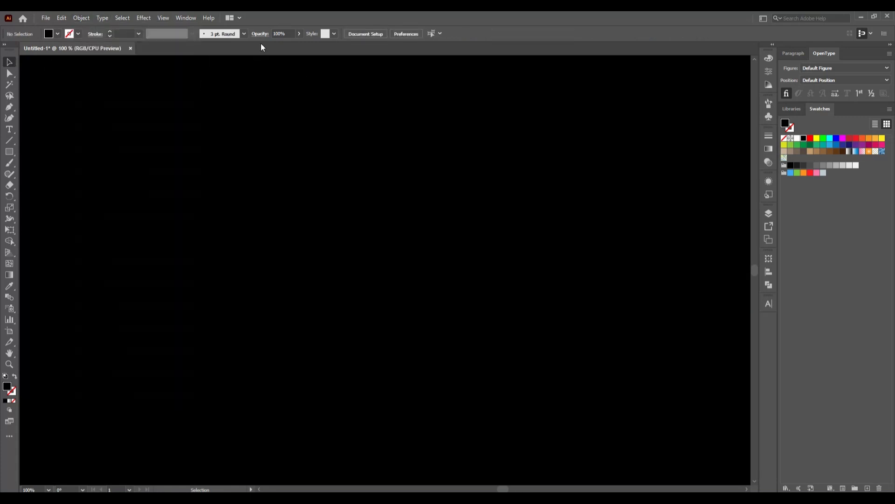
# Fill all the P shapes with a linear white-to-grey gradient at 0°.
pyautogui.moveTo(191, 137); pyautogui.dragTo(510, 426)
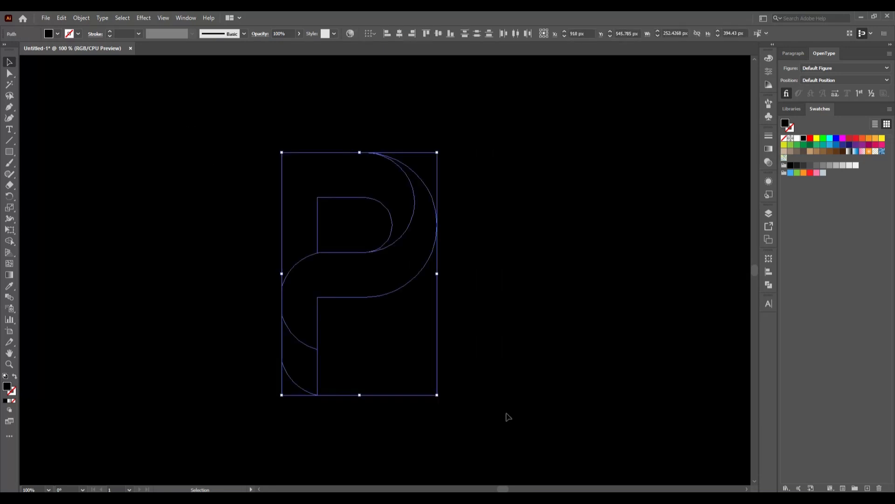
pyautogui.click(768, 150)
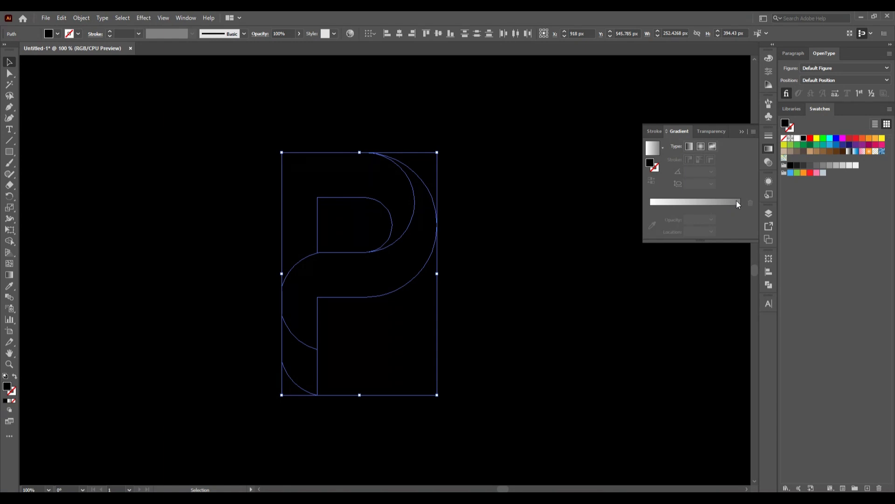
pyautogui.click(737, 203)
pyautogui.click(556, 358)
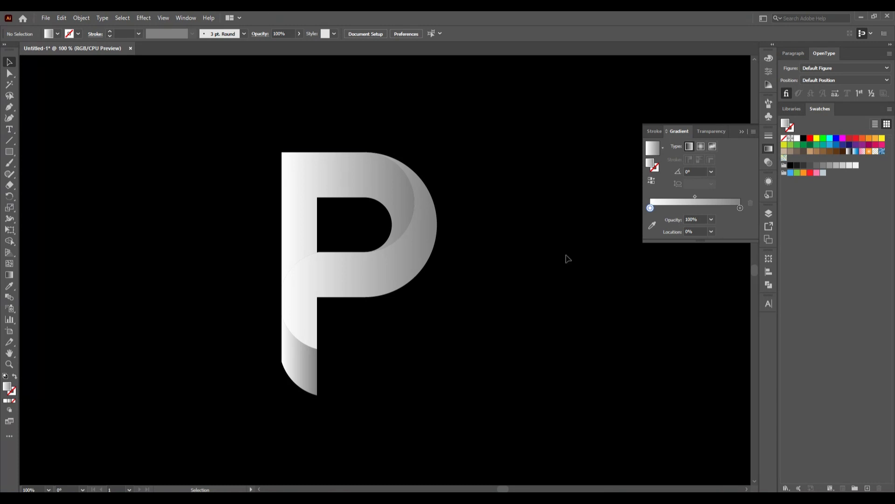
# Select the P's curved band and look at the colour options of both its gradient stops.
pyautogui.click(375, 262)
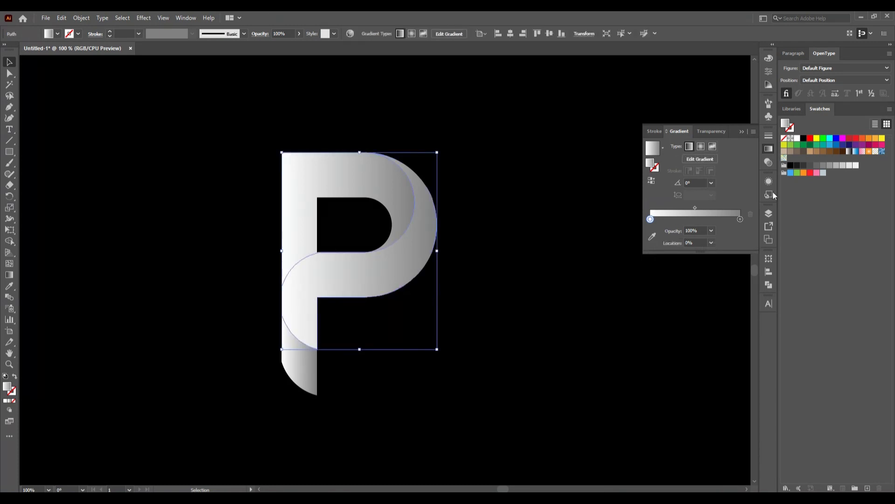
pyautogui.click(741, 220)
pyautogui.doubleClick(740, 218)
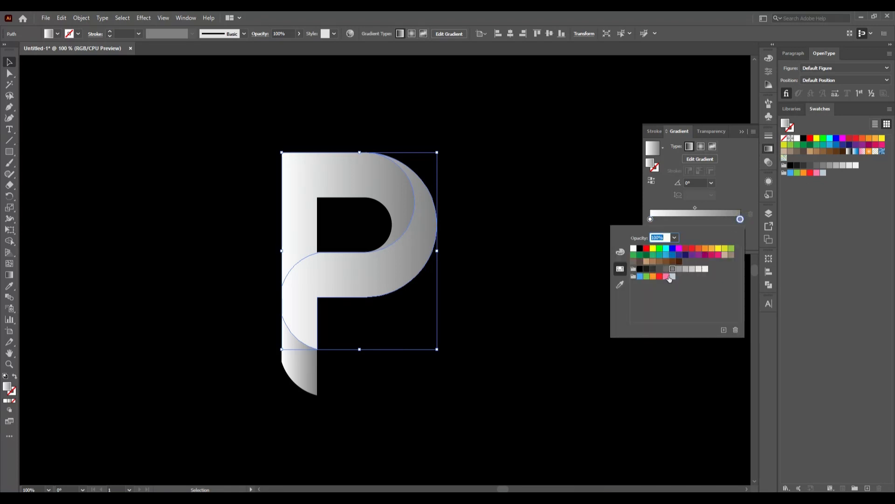
pyautogui.click(651, 219)
pyautogui.doubleClick(651, 219)
pyautogui.press('Escape')
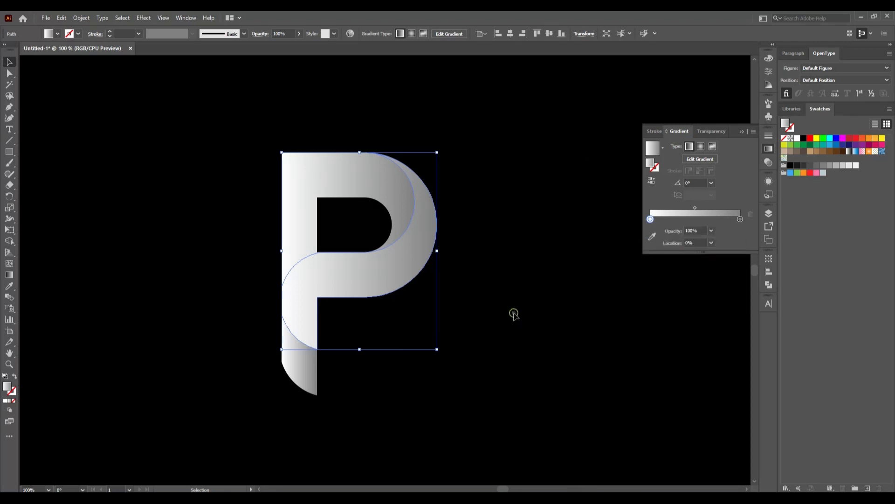
# Reverse the gradient on the curved band and on the stem's bottom piece so each runs from grey to white.
pyautogui.click(652, 182)
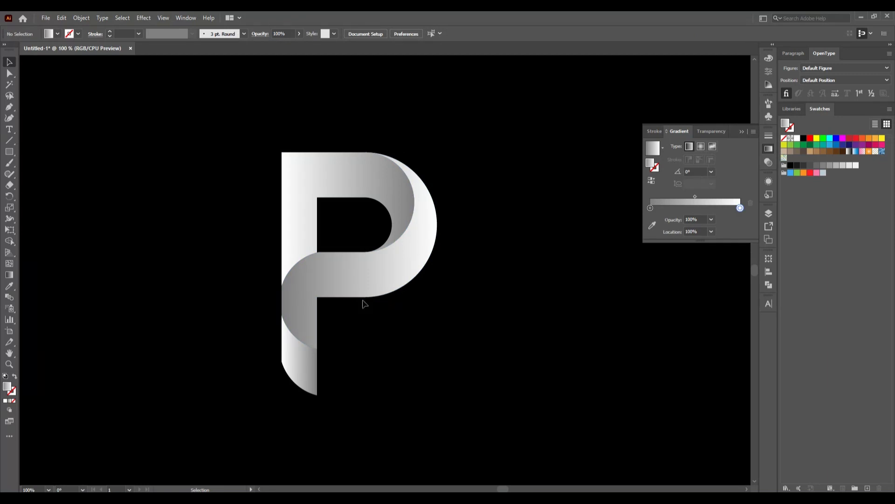
pyautogui.click(309, 365)
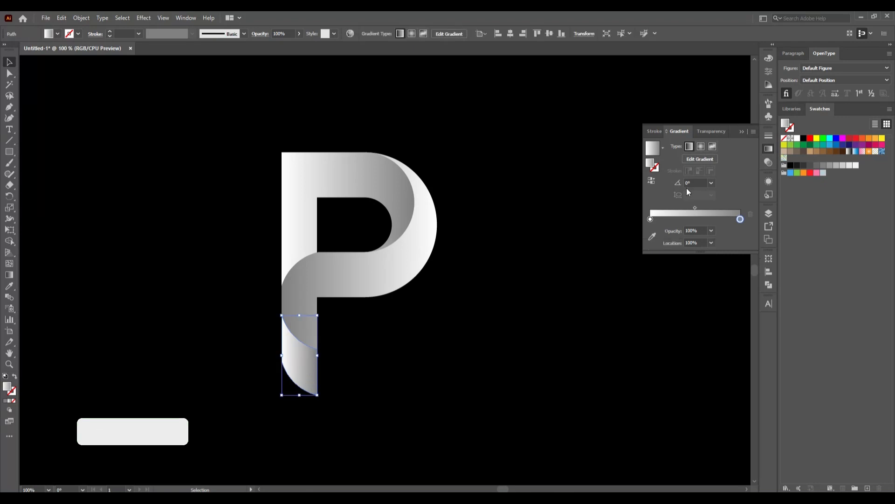
pyautogui.click(651, 180)
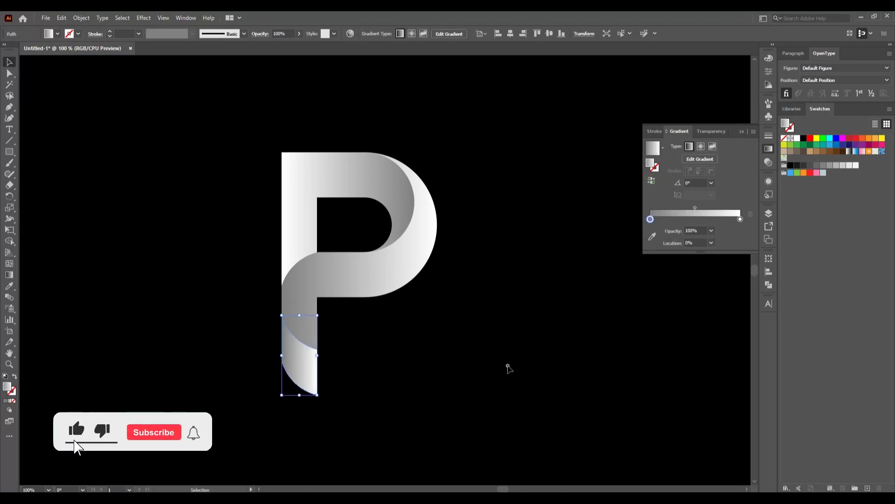
pyautogui.click(509, 368)
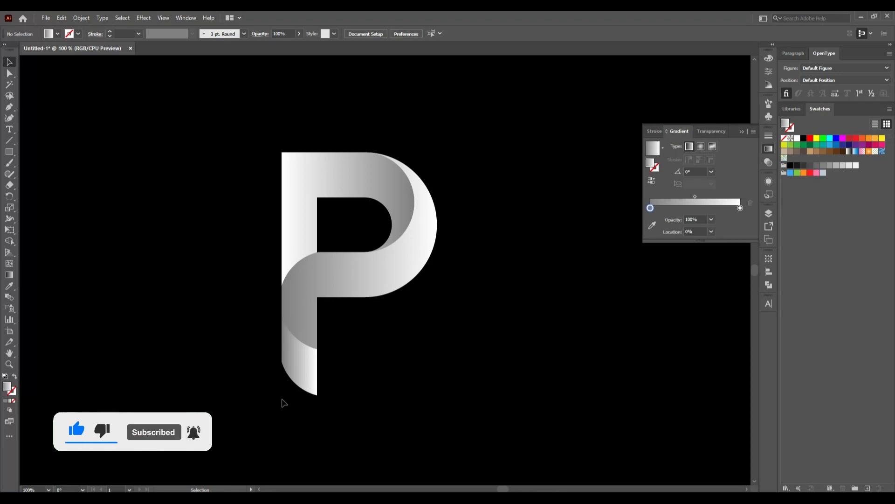
pyautogui.click(320, 188)
pyautogui.click(477, 131)
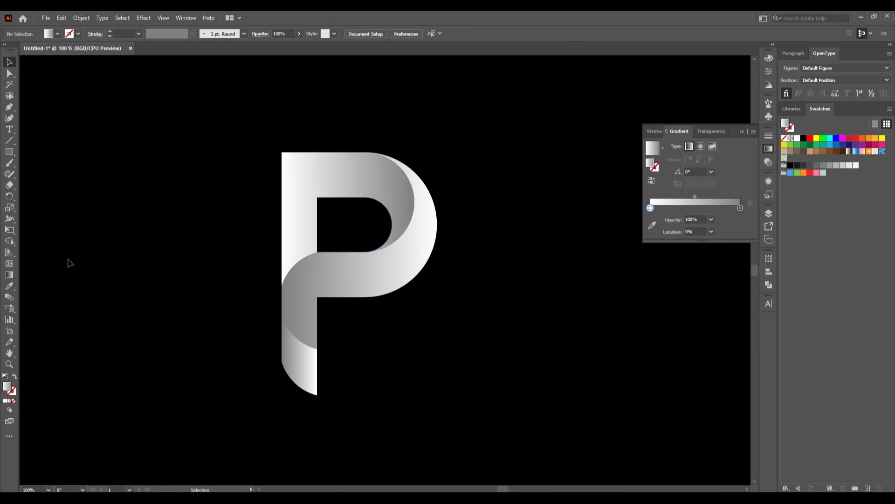
# Redraw the gradient of the stem's bottom piece vertically at 90°, from grey below the stem up to white near its upper edge.
pyautogui.click(313, 383)
pyautogui.click(9, 276)
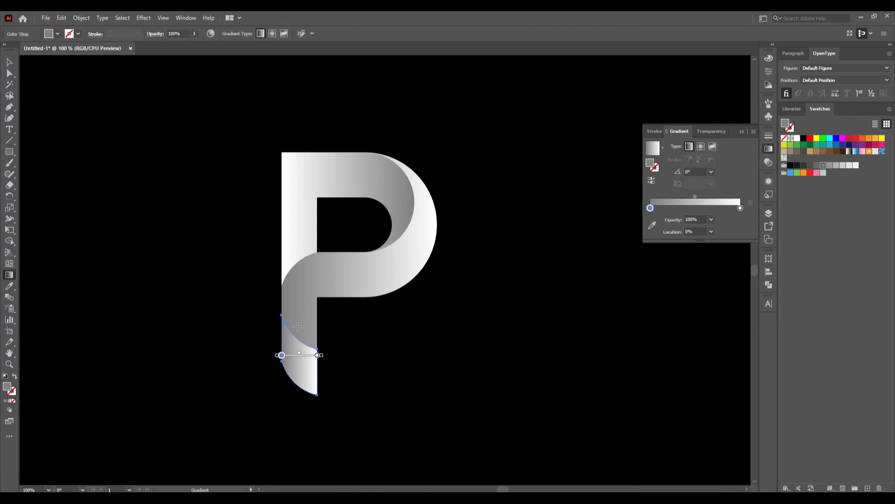
pyautogui.moveTo(299, 321); pyautogui.dragTo(300, 397)
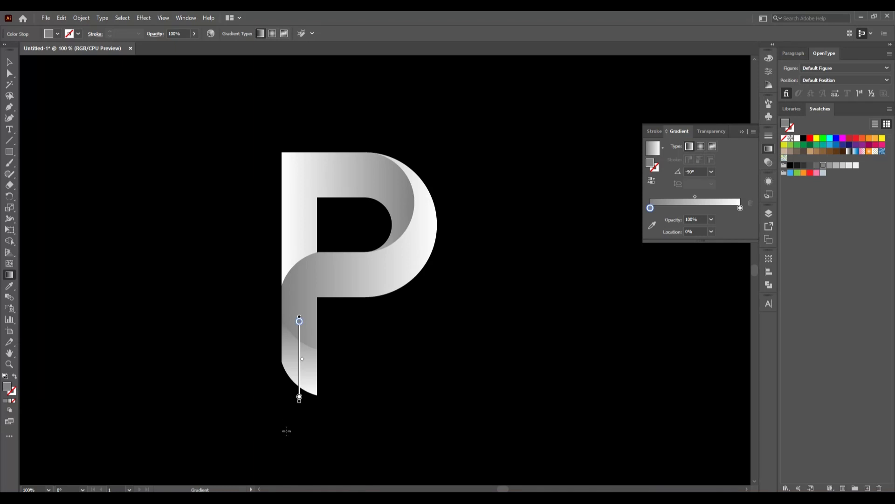
pyautogui.moveTo(286, 431); pyautogui.dragTo(292, 335)
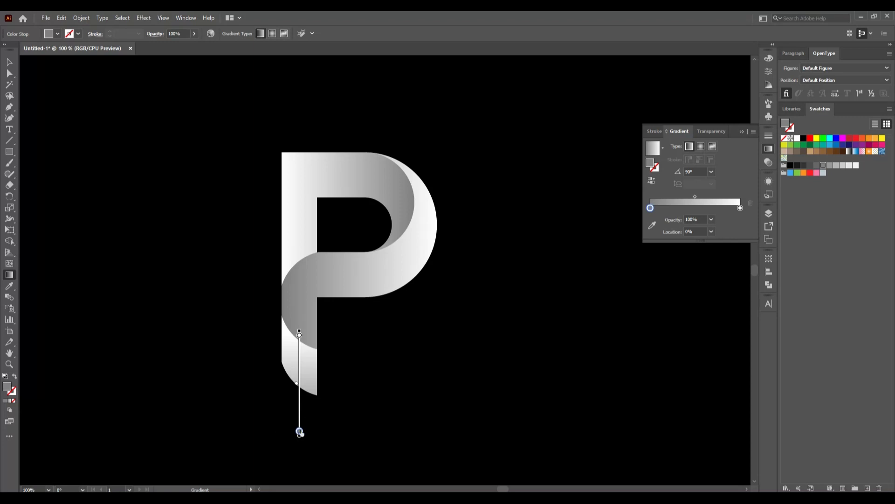
# Try the grey stop of the bottom piece's gradient at about 11%, return it to 0%, and deselect the piece.
pyautogui.moveTo(300, 435); pyautogui.dragTo(301, 424)
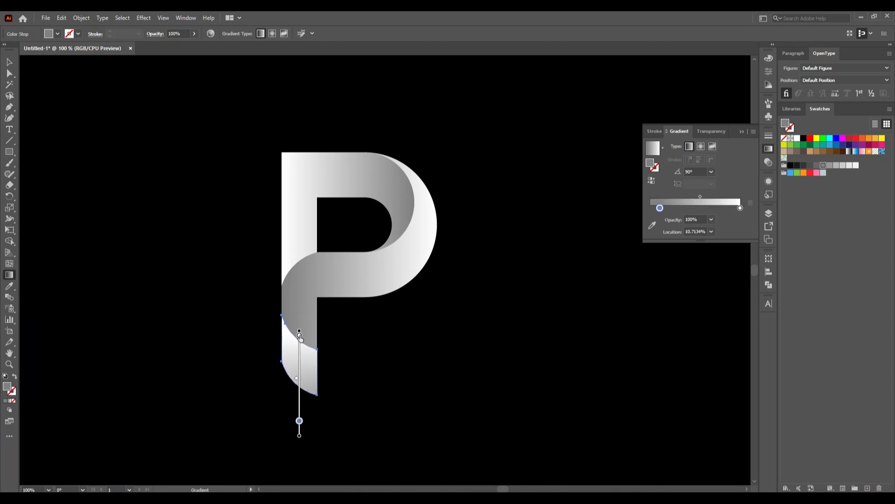
pyautogui.moveTo(300, 336); pyautogui.dragTo(299, 335)
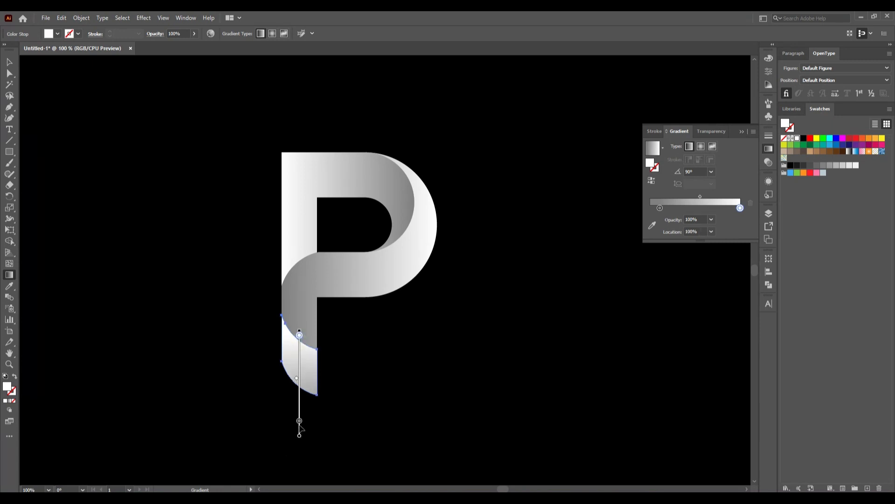
pyautogui.moveTo(300, 424); pyautogui.dragTo(300, 452)
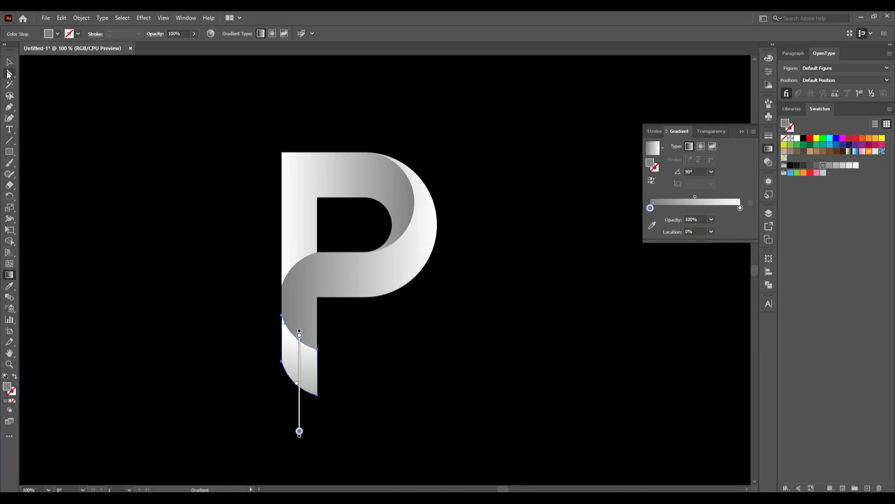
pyautogui.click(9, 62)
pyautogui.click(177, 295)
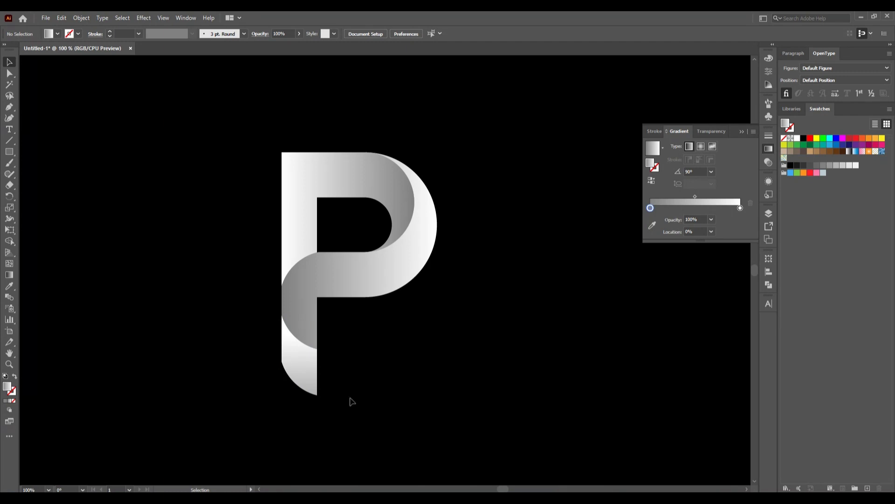
# Redraw the curved band's gradient horizontally at 0°, from grey well outside the stem's outer edge to white just beyond the bowl.
pyautogui.click(335, 283)
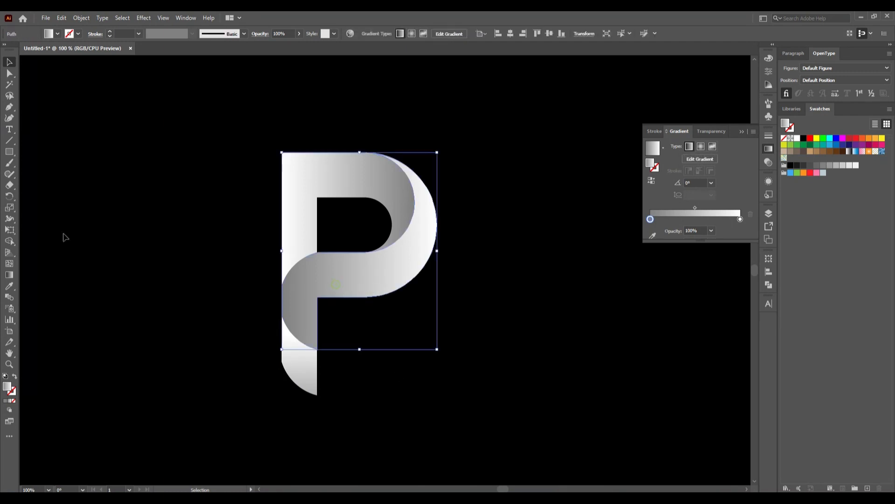
pyautogui.click(14, 277)
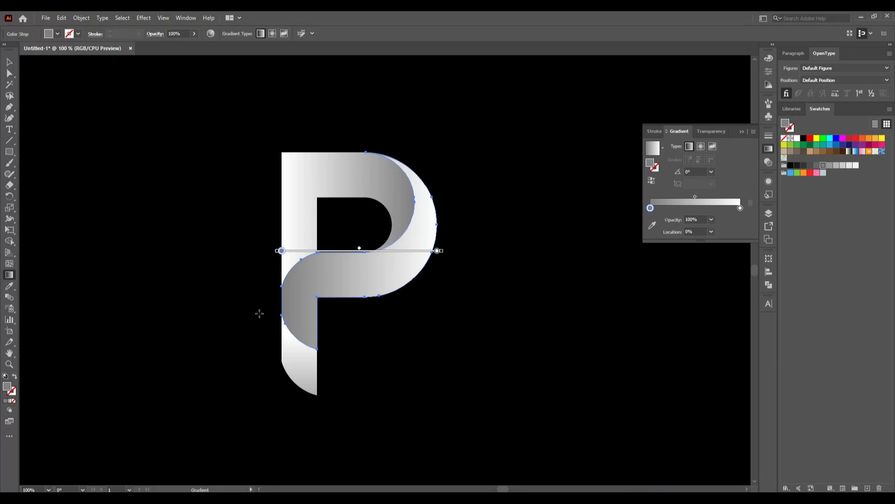
pyautogui.moveTo(235, 284); pyautogui.dragTo(444, 283)
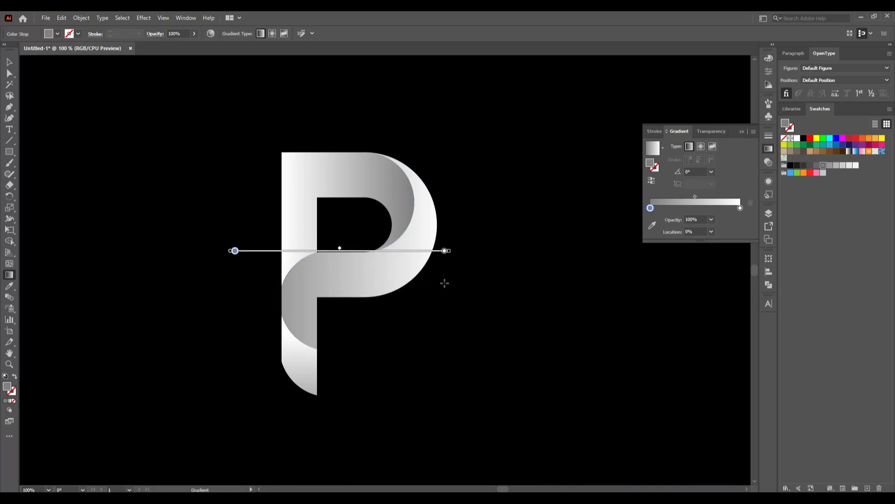
pyautogui.click(10, 63)
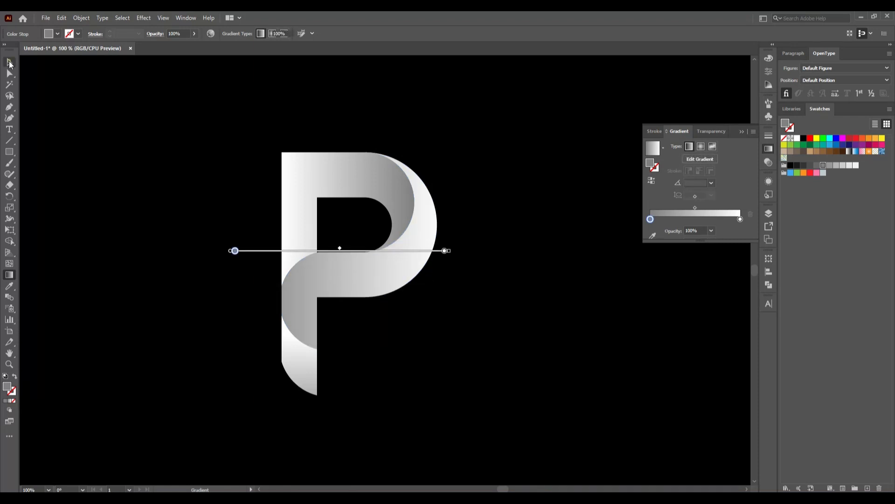
pyautogui.click(196, 300)
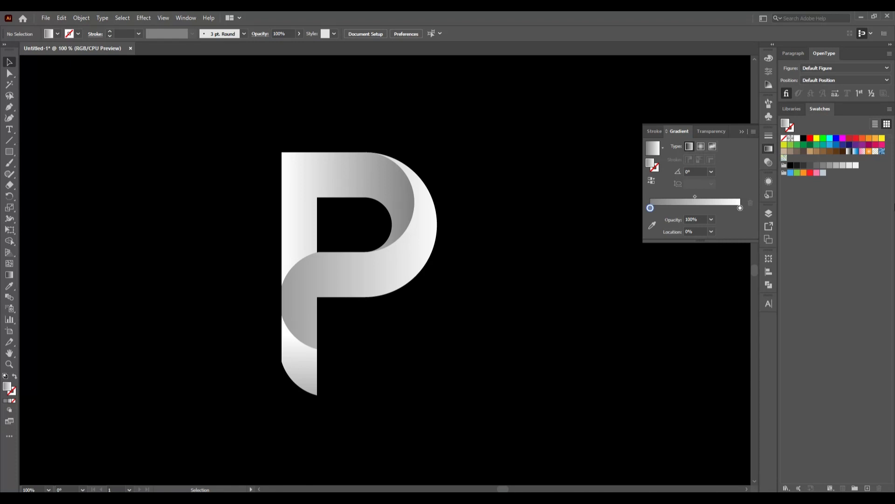
# Collapse the gradient settings and group all the P shapes together.
pyautogui.click(742, 133)
pyautogui.moveTo(231, 135); pyautogui.dragTo(408, 252)
pyautogui.rightClick(368, 262)
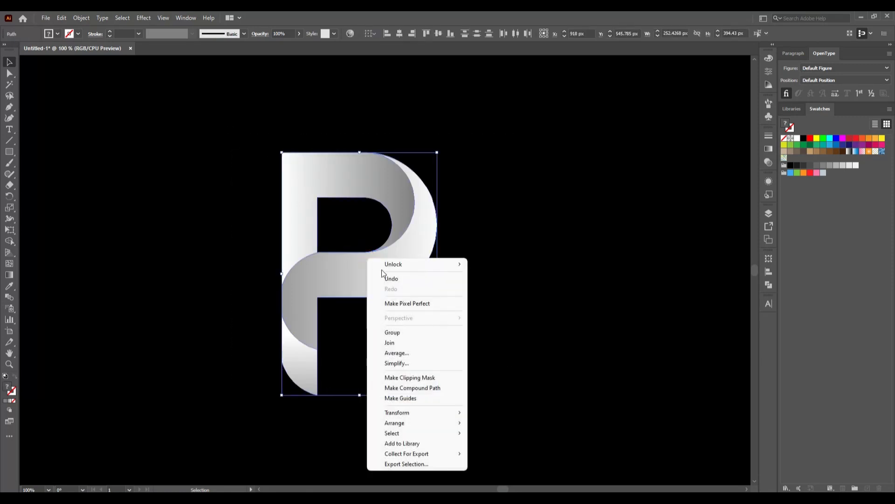
pyautogui.click(422, 335)
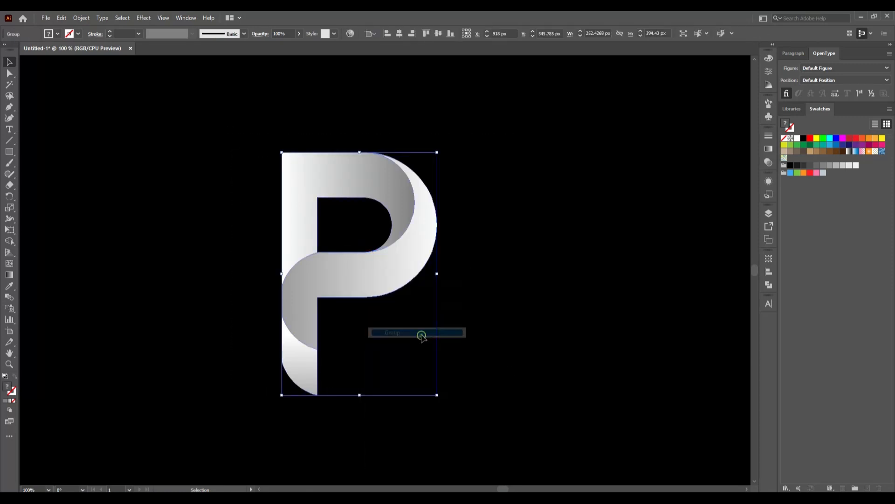
# Centre the P group horizontally and vertically on the artboard and deselect it.
pyautogui.click(401, 32)
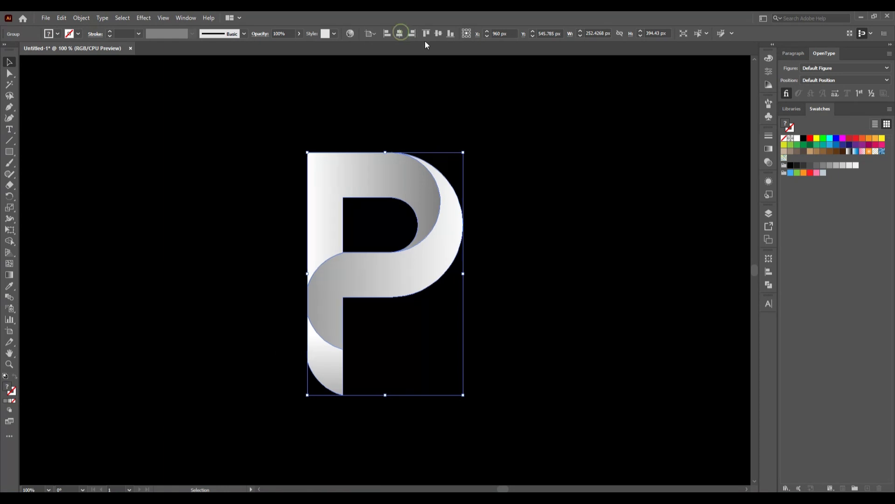
pyautogui.click(438, 33)
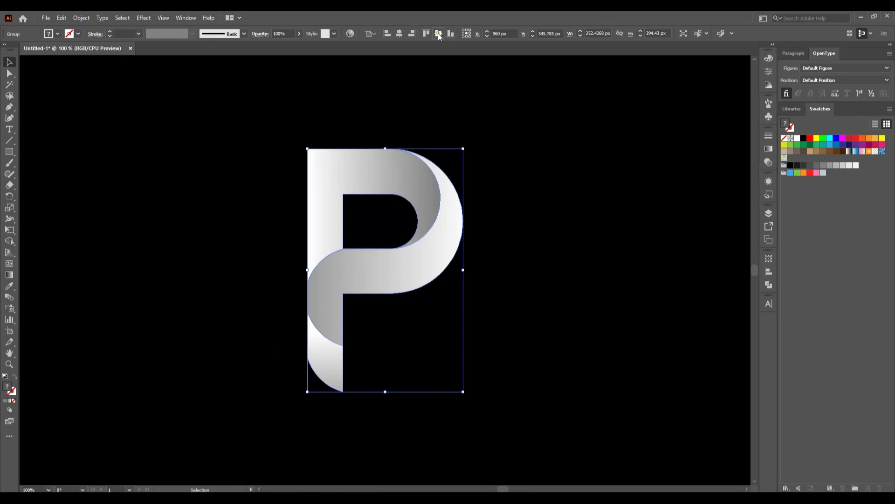
pyautogui.click(616, 290)
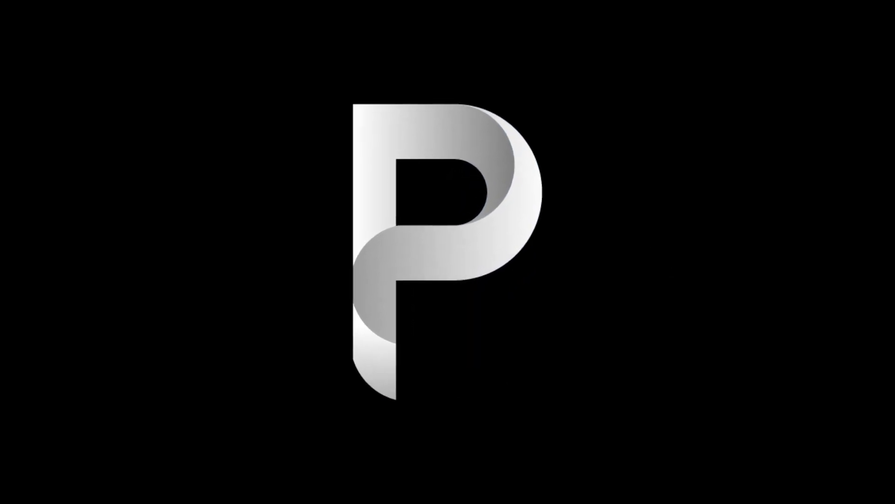